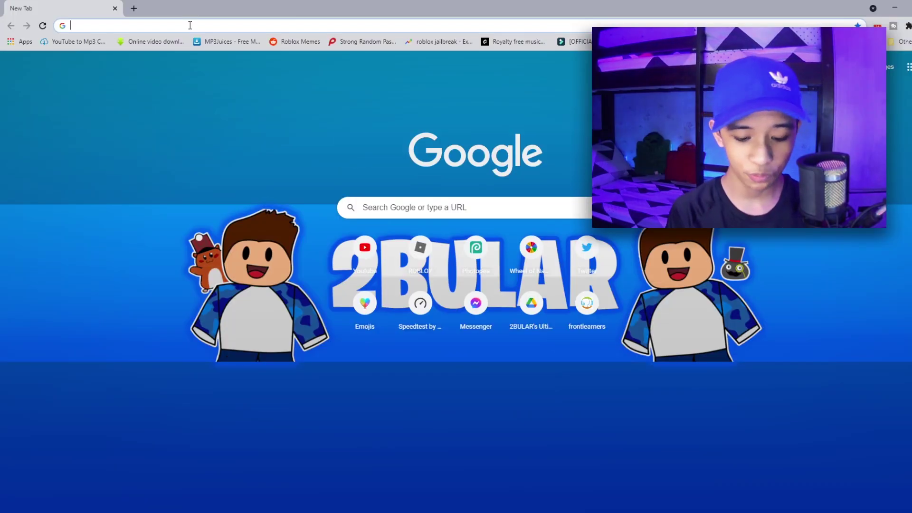
Step: Open the Photopea online editor at photopea.com
text(photopea)
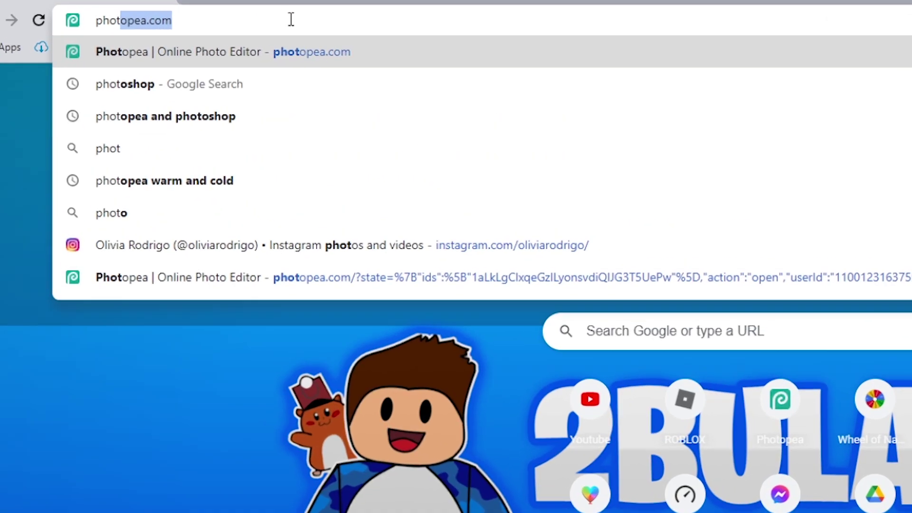
text(.com)
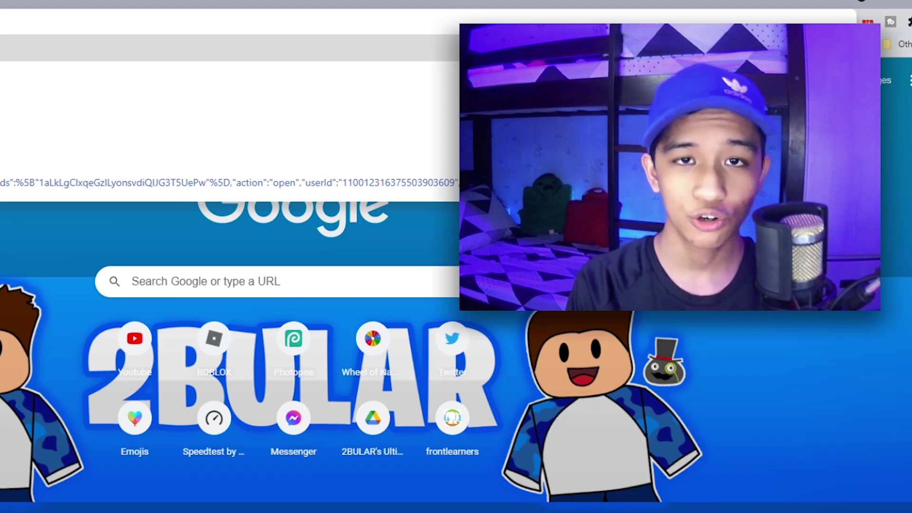
key(Return)
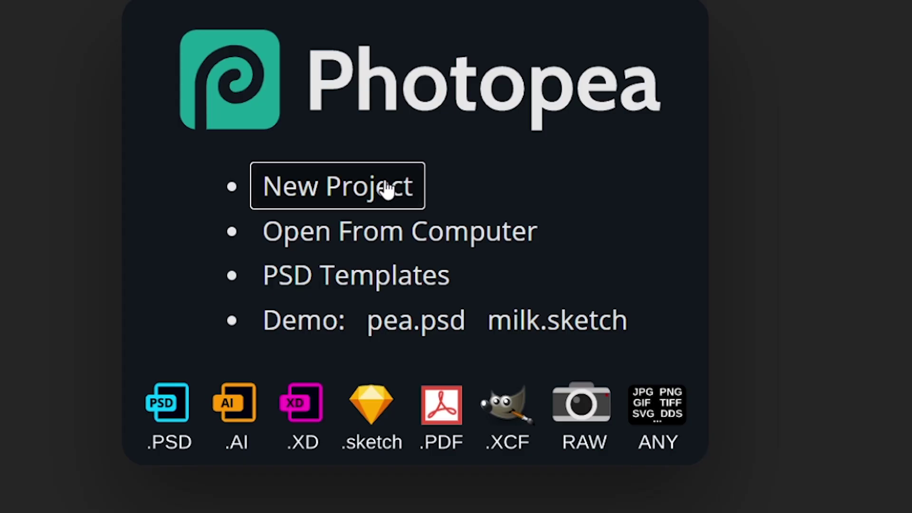
Step: Start a new project and name it thumbnailtest
click(278, 271)
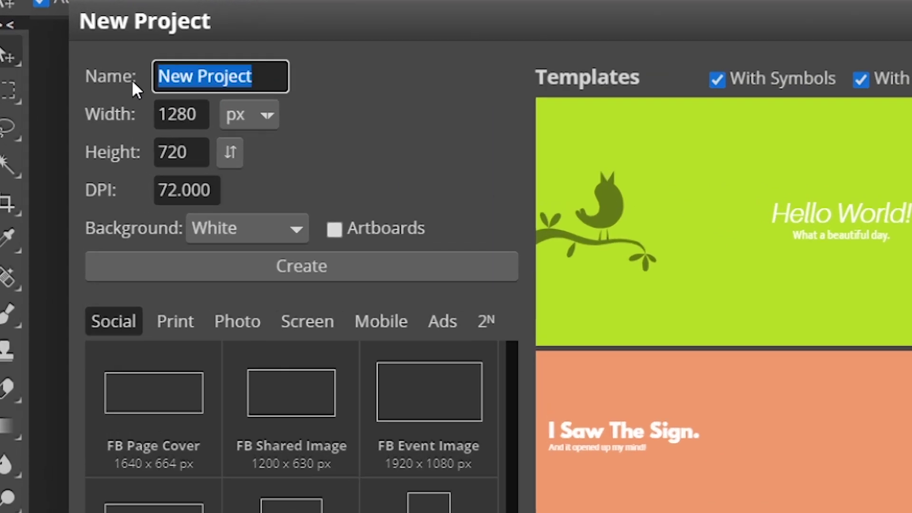
text(thun)
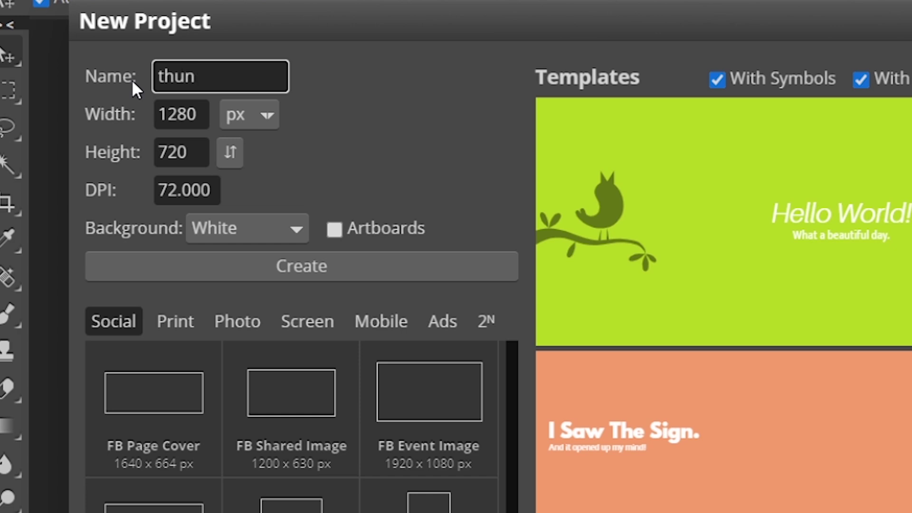
key(BackSpace)
text(bnailtest)
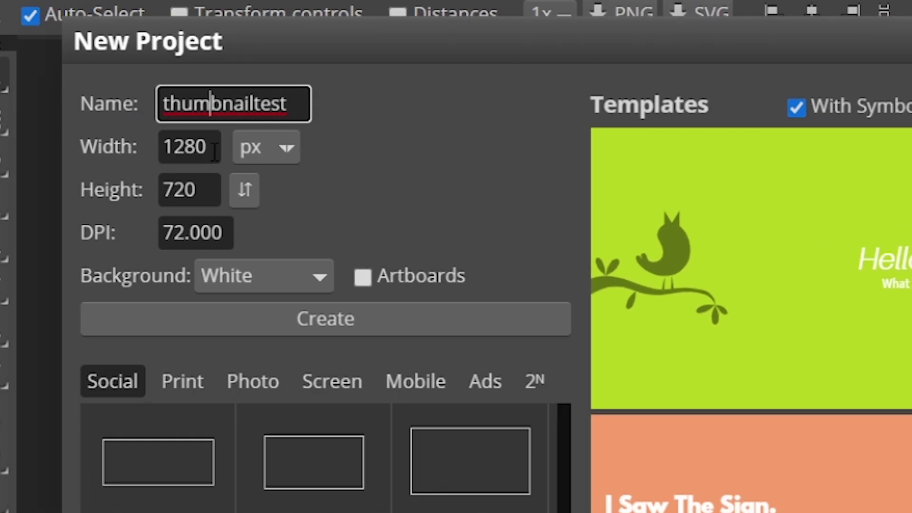
key(Tab)
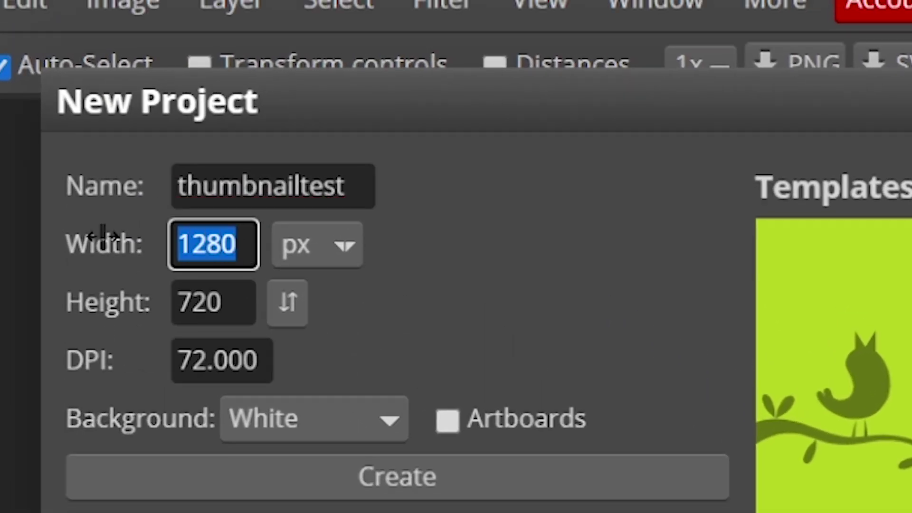
Step: Set the project to 1280 × 720 px with a transparent background and create it
text(1280)
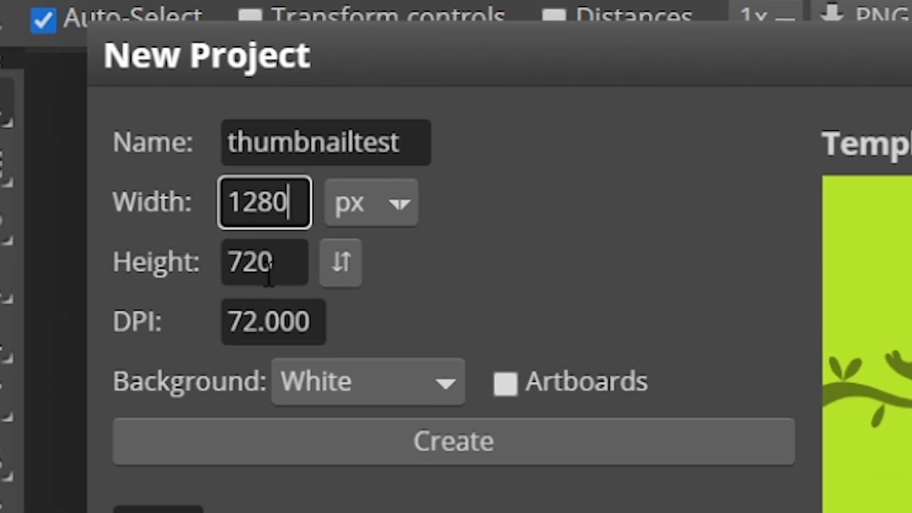
key(Tab)
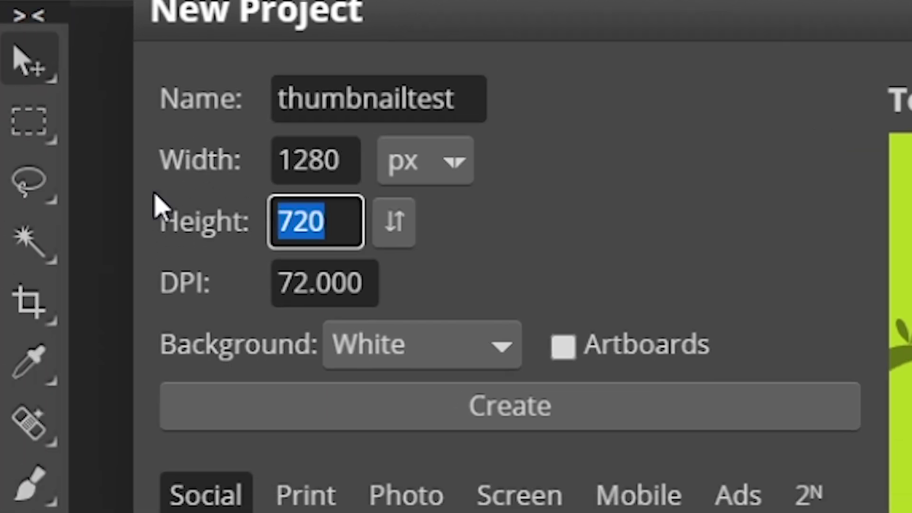
text(720)
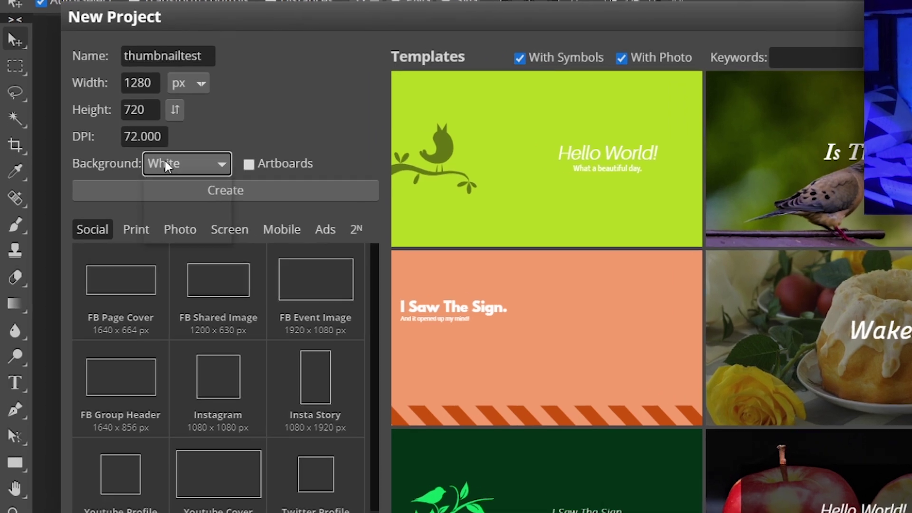
click(401, 344)
click(198, 214)
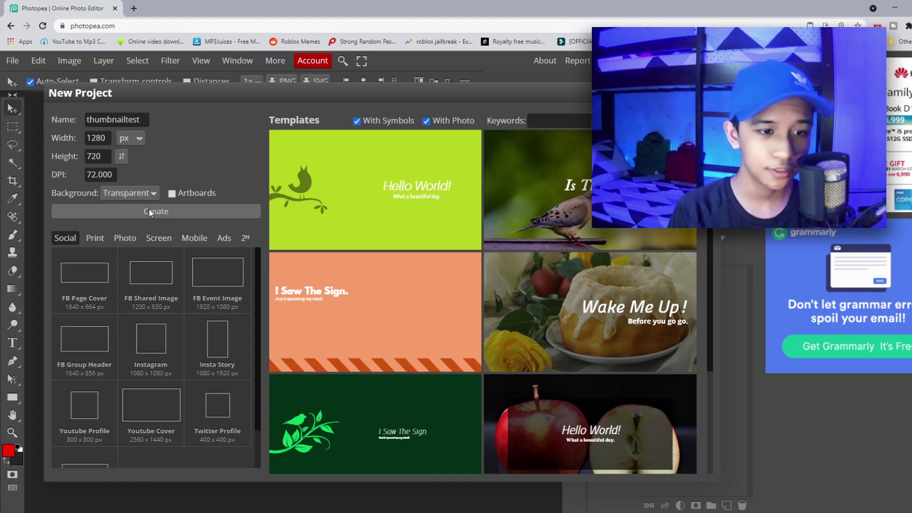
click(216, 207)
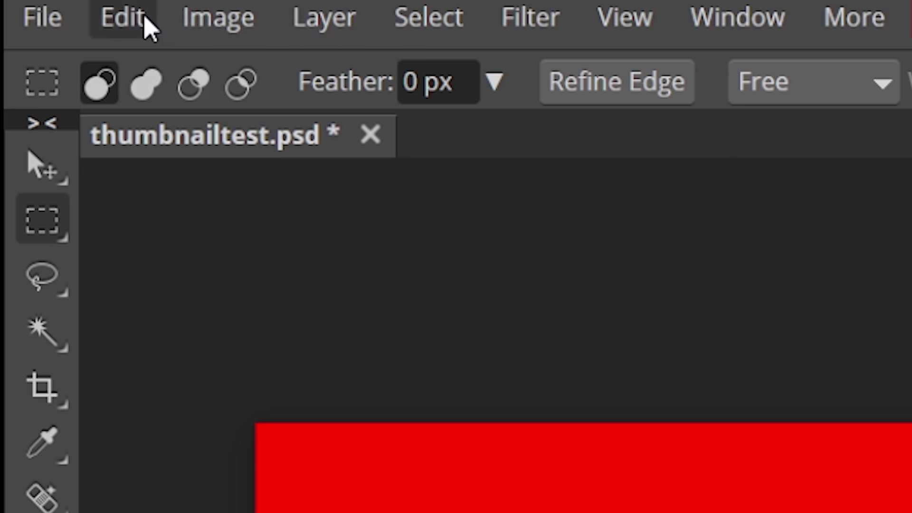
Step: Place the grass-field and sky image file into the thumbnail document as a new layer above the red background
click(136, 18)
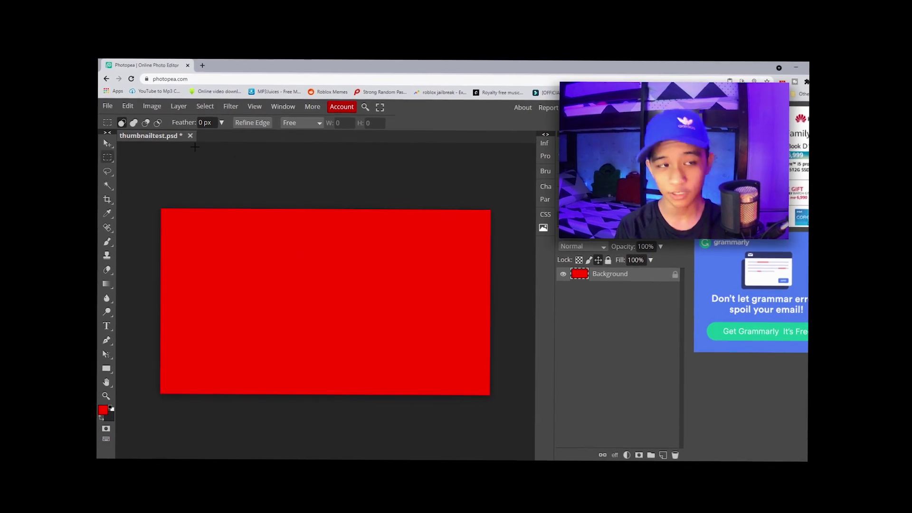
click(114, 113)
click(135, 156)
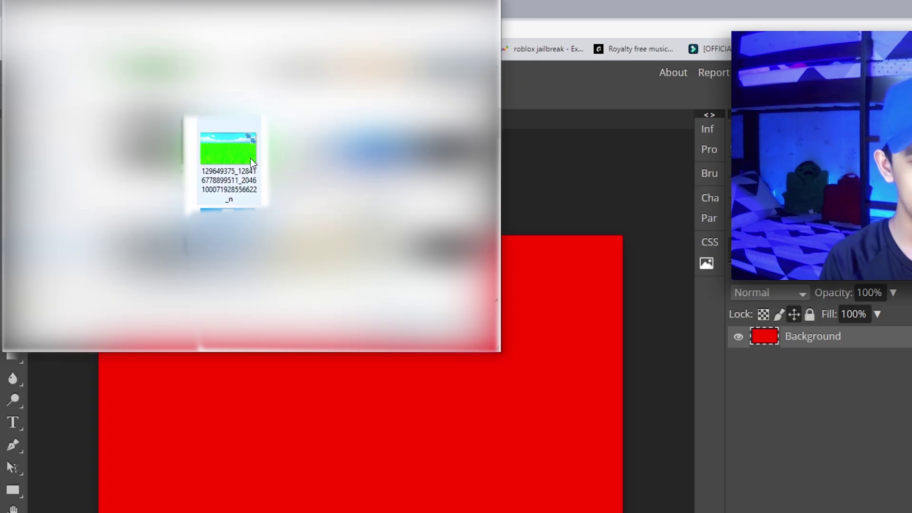
double_click(204, 128)
key(Return)
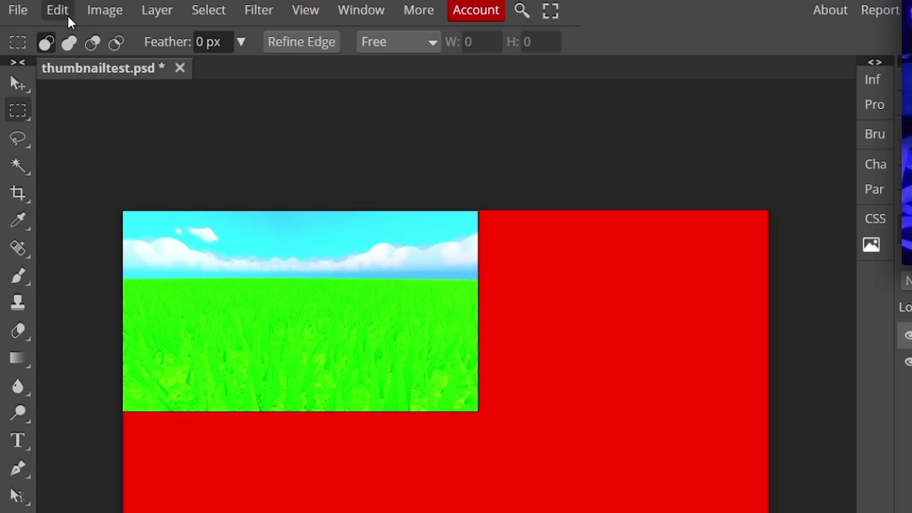
Step: Enlarge the grass-field image with Free Transform until it covers the whole canvas, and apply the transformation
click(40, 61)
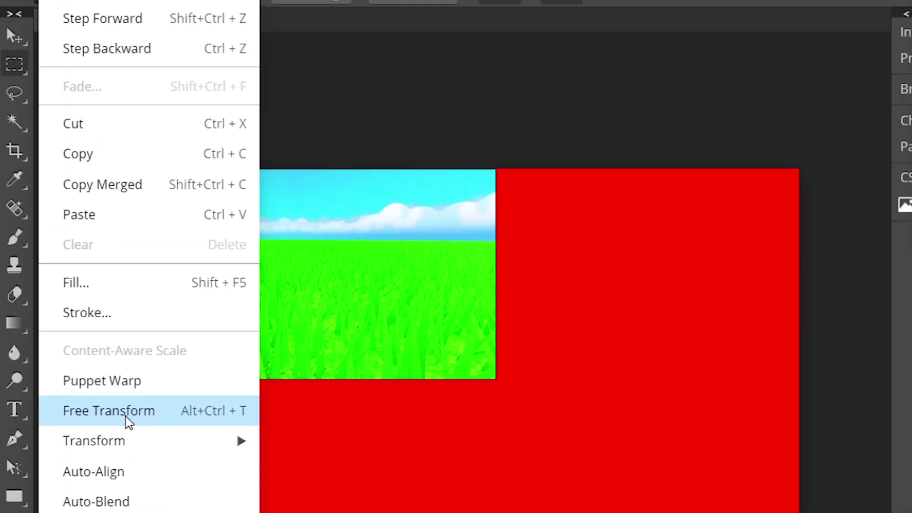
click(133, 307)
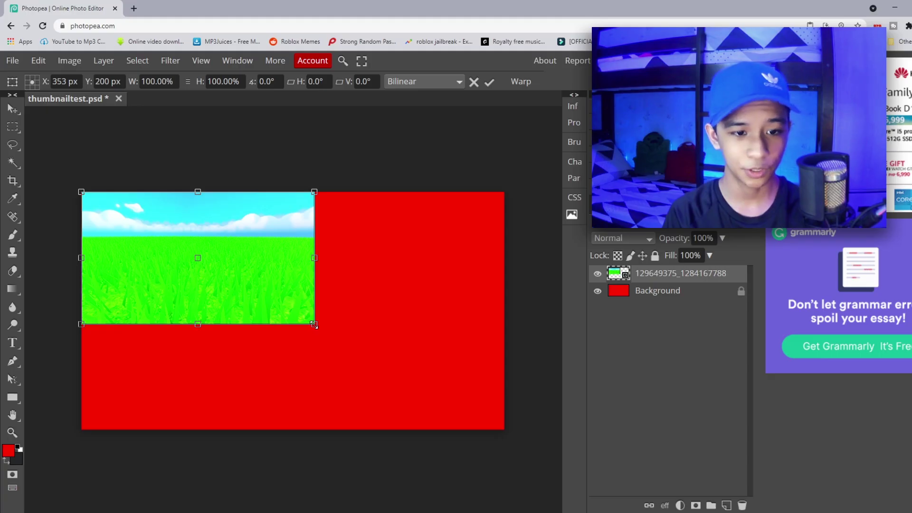
drag(314, 324, 507, 459)
mouse_move(421, 371)
mouse_down()
mouse_move(430, 329)
mouse_move(511, 352)
mouse_move(430, 358)
mouse_move(420, 367)
mouse_up()
key(Return)
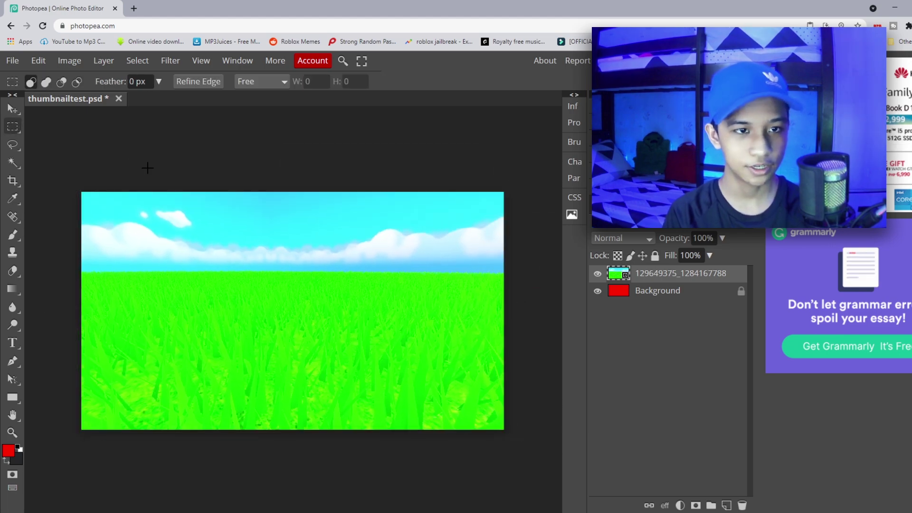
Step: Apply the Spherize distortion to the grass-field layer with an amount of 100 in Normal mode
click(181, 64)
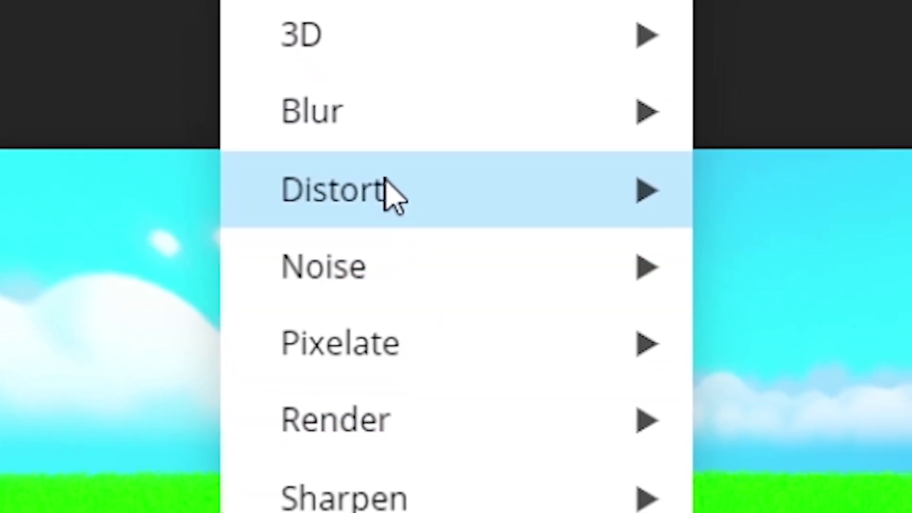
mouse_move(473, 512)
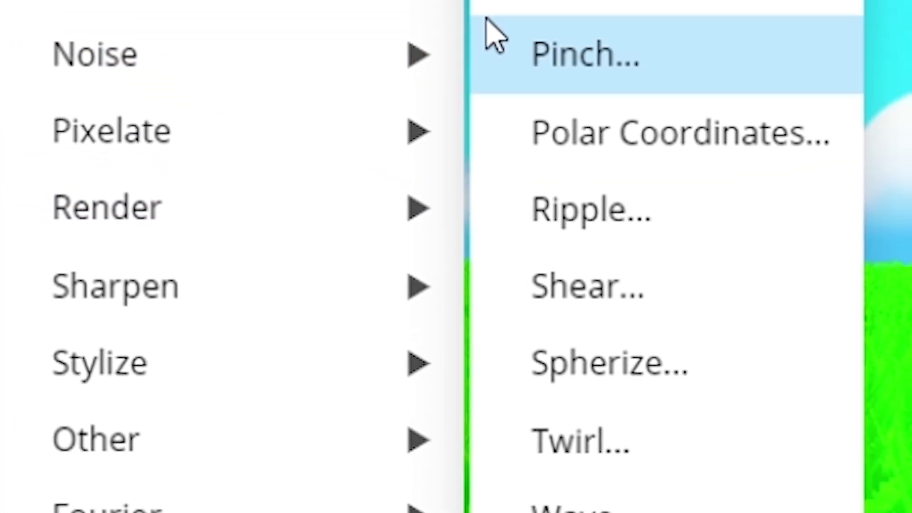
click(647, 371)
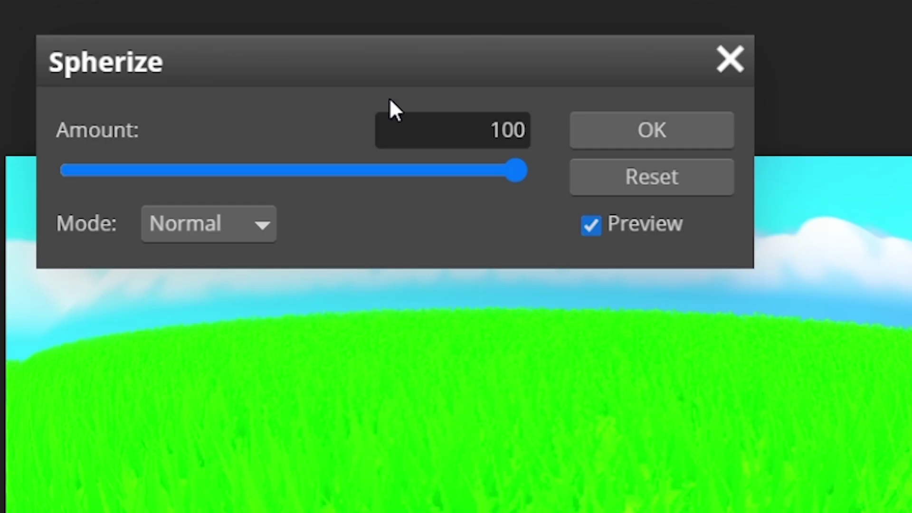
click(651, 122)
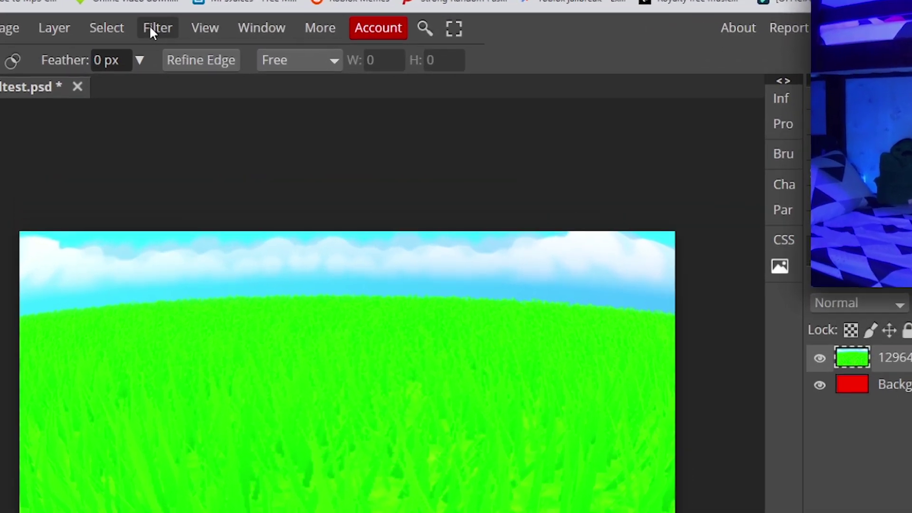
Step: Soften the grass-field layer with a light Gaussian Blur, adjusting the radius while previewing the canvas
click(122, 27)
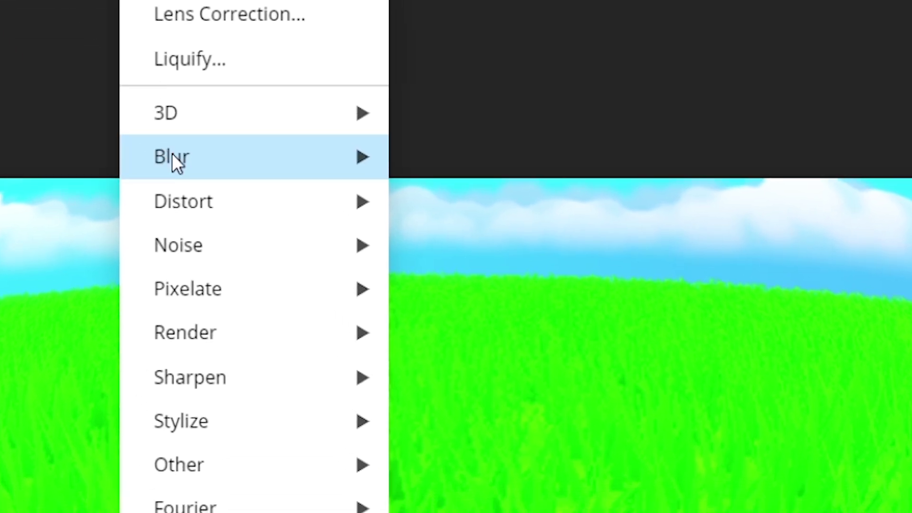
mouse_move(172, 157)
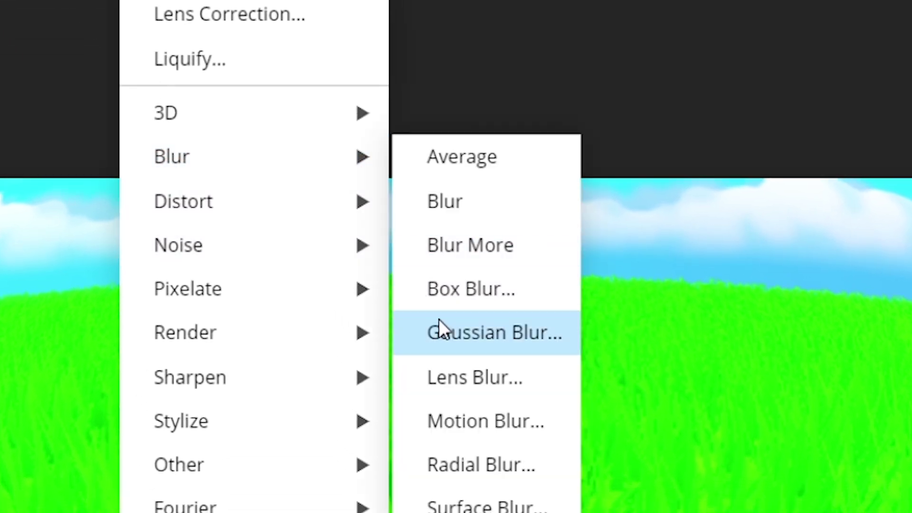
click(455, 319)
drag(607, 102, 911, 45)
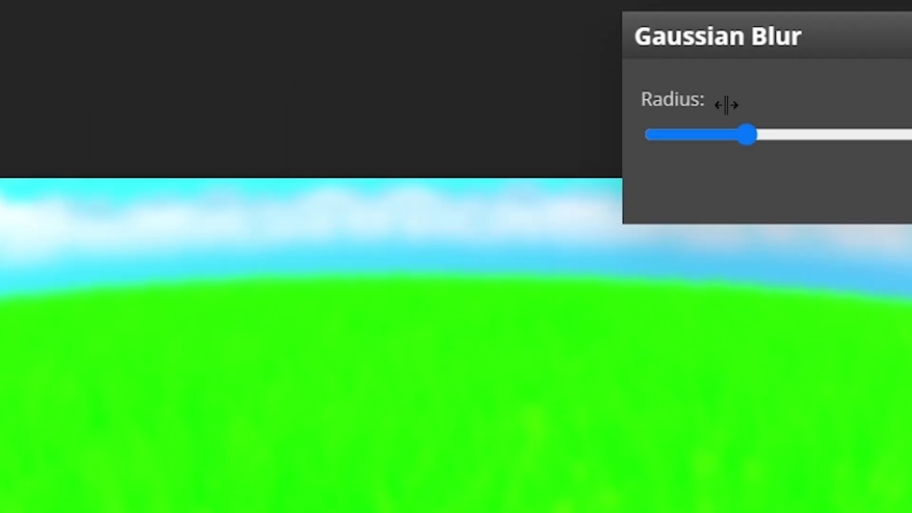
drag(671, 137, 695, 135)
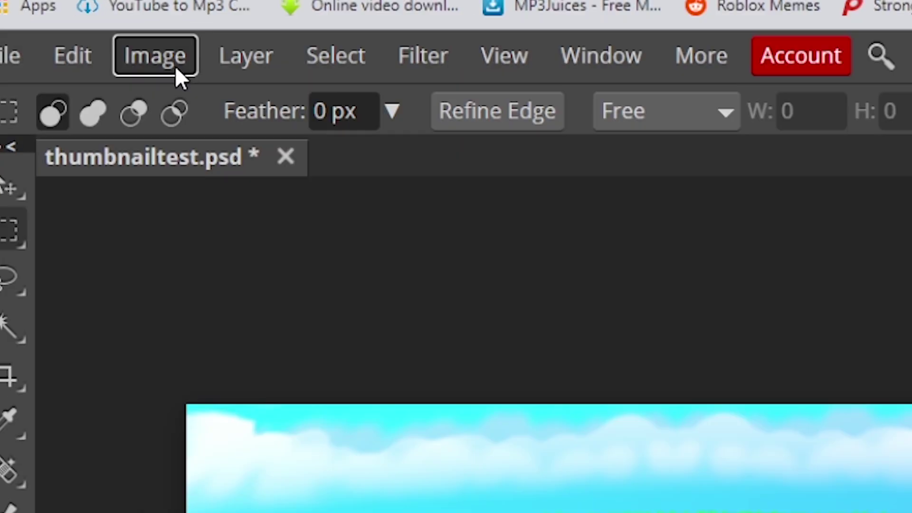
Step: Brighten the grass-field layer with an Exposure adjustment
click(74, 65)
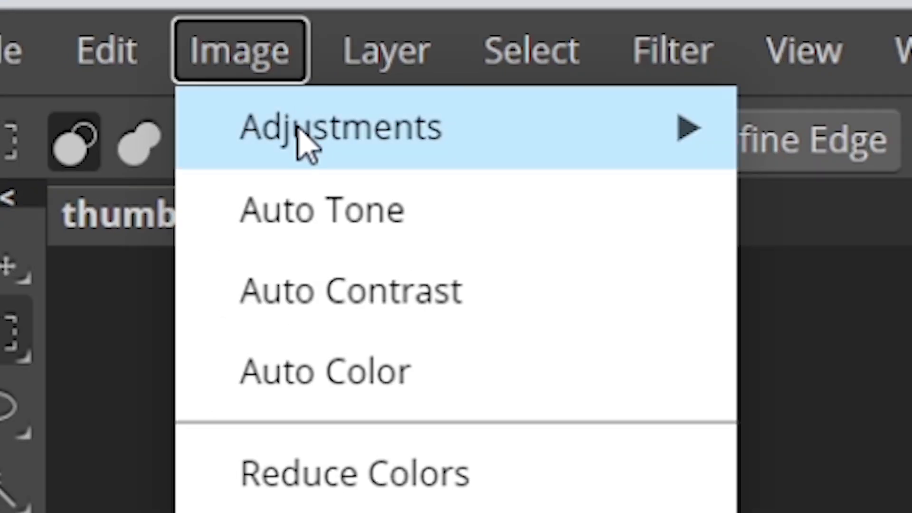
mouse_move(306, 133)
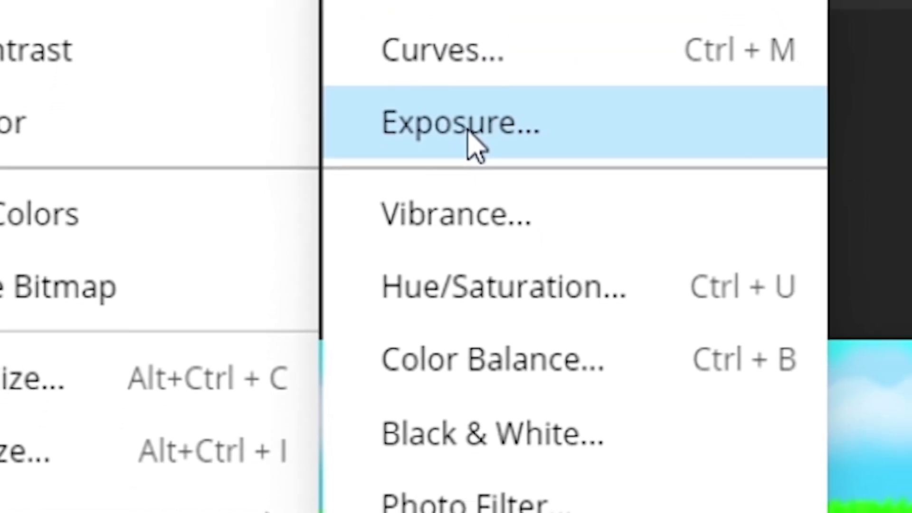
click(467, 133)
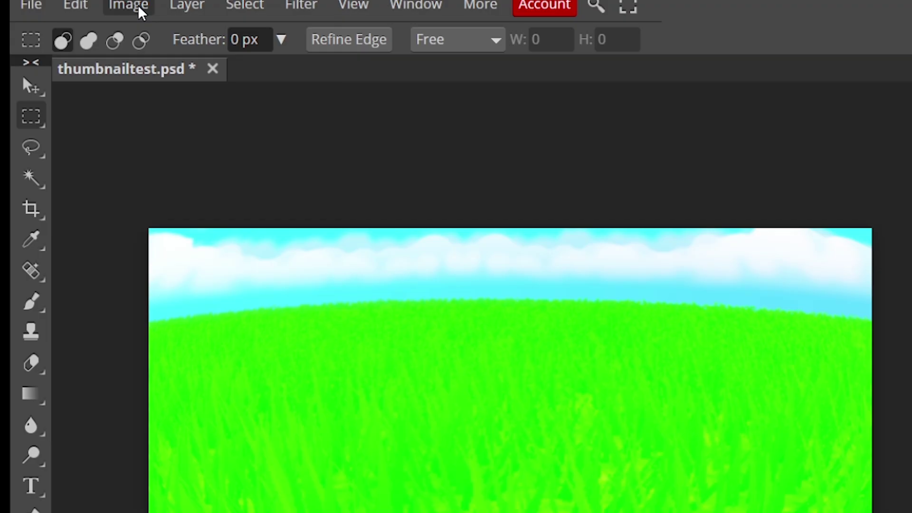
Step: Increase the saturation of the grass-field layer with a Hue/Saturation adjustment on the Master range
click(141, 13)
mouse_move(166, 36)
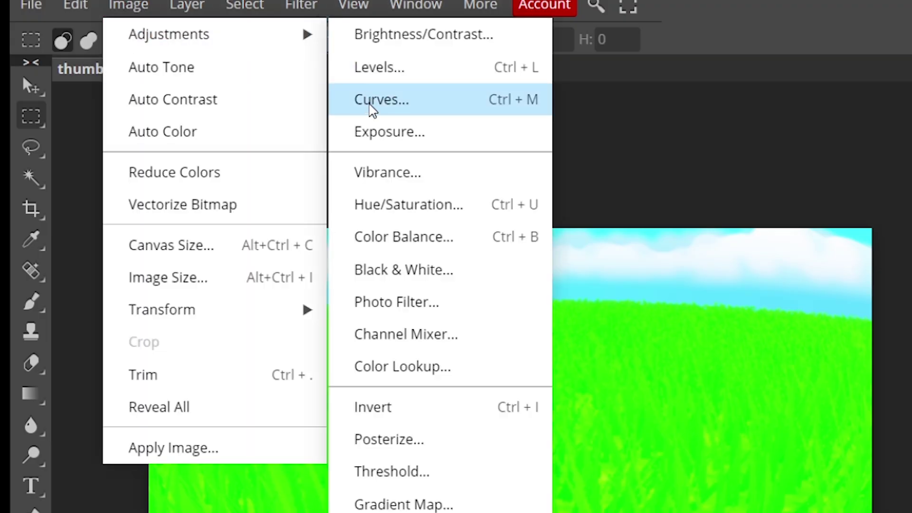
click(408, 204)
drag(515, 200, 557, 201)
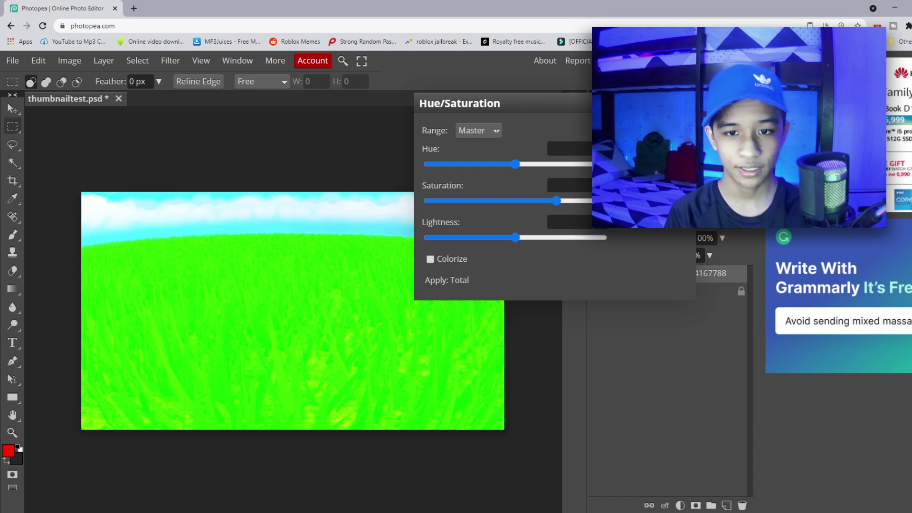
click(651, 130)
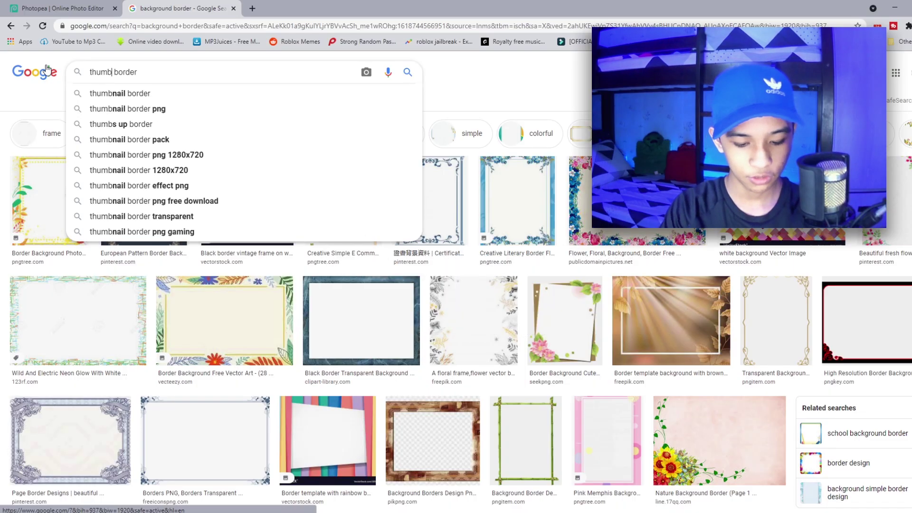
Step: Search Google Images for "thumbnail border" and preview the first few border results
text(nail border)
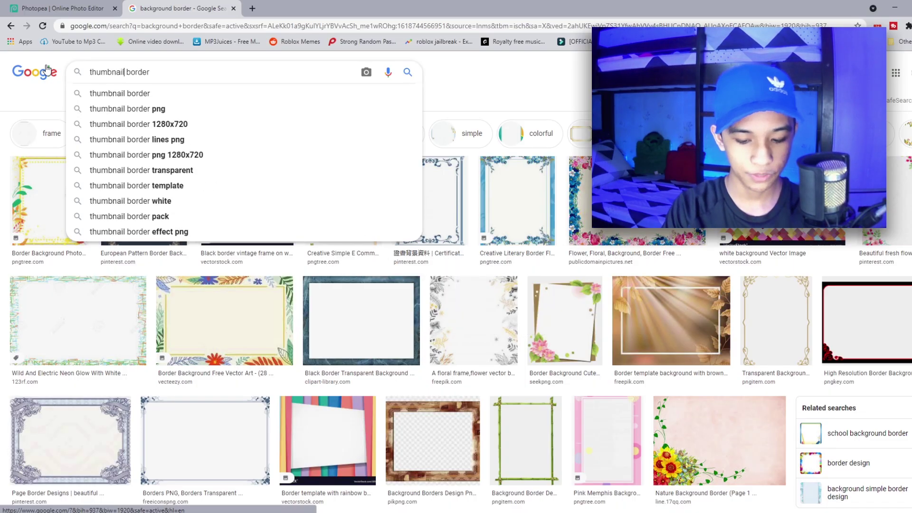
key(Return)
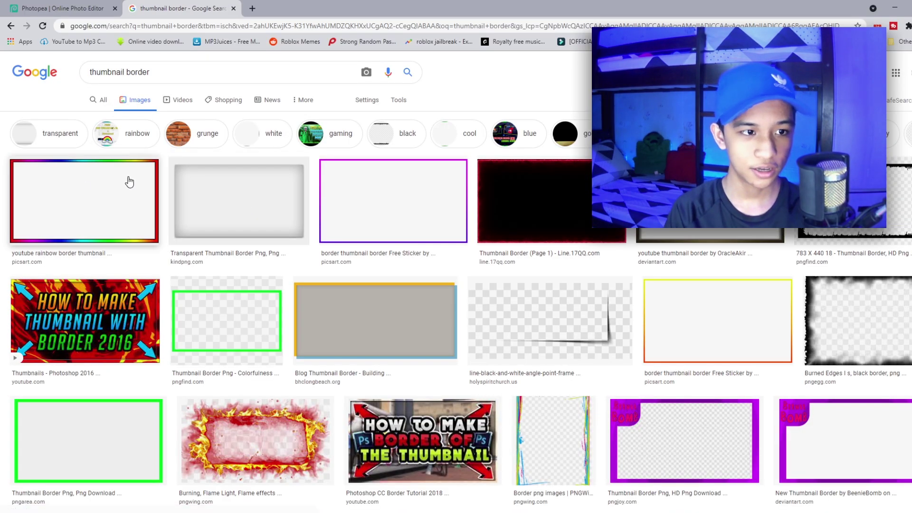
click(129, 182)
key(Right)
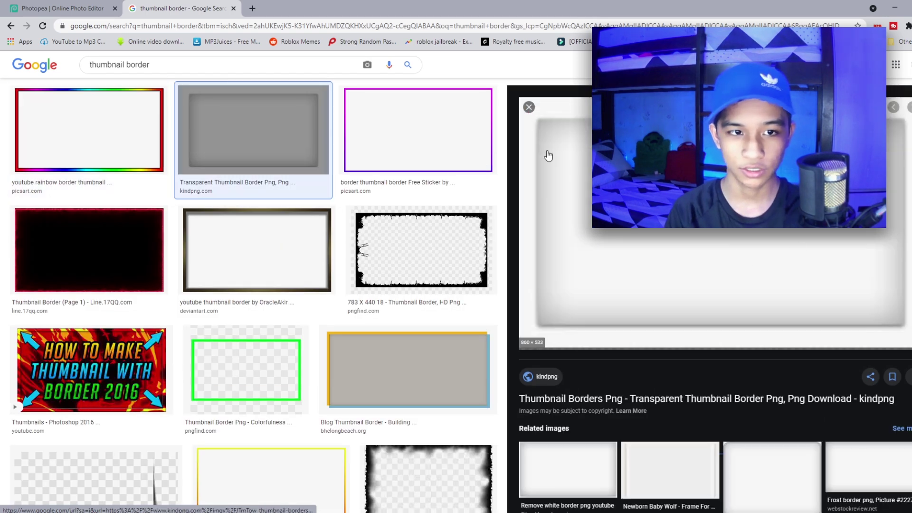
key(Right)
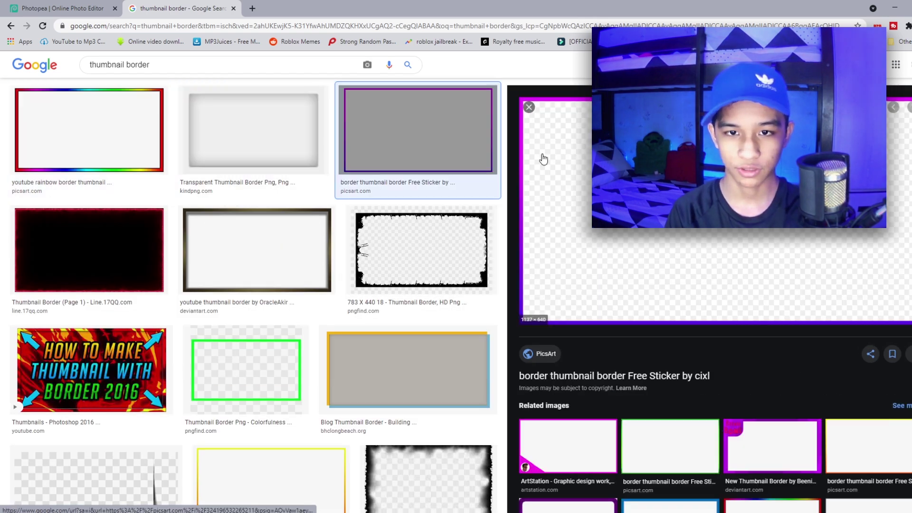
Step: Switch back to Photopea and move the Roblox character render down and right, so its lower edge meets the canvas bottom
click(71, 8)
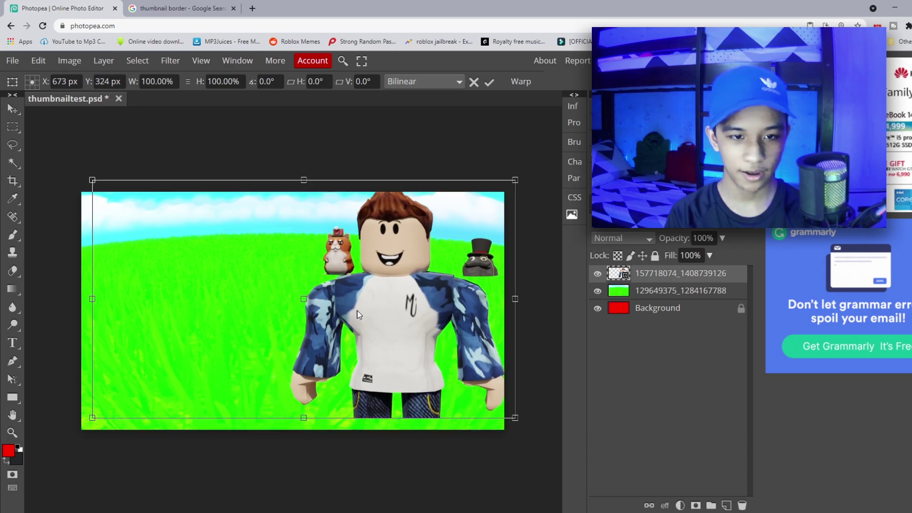
drag(326, 314, 371, 331)
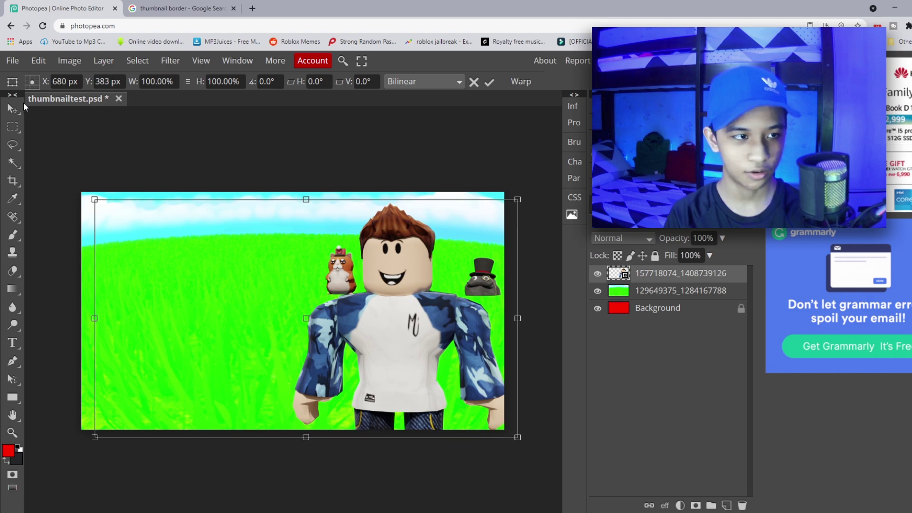
click(12, 126)
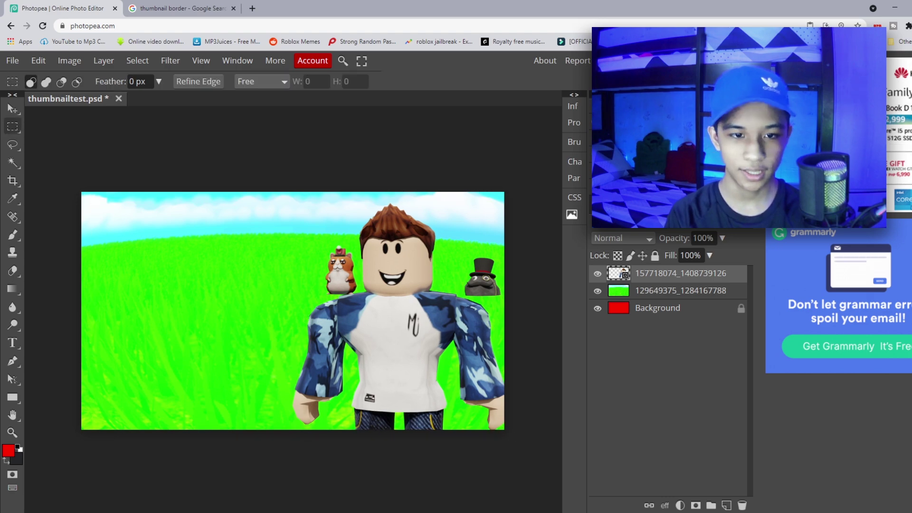
Step: Apply an Exposure adjustment to the character layer
click(72, 59)
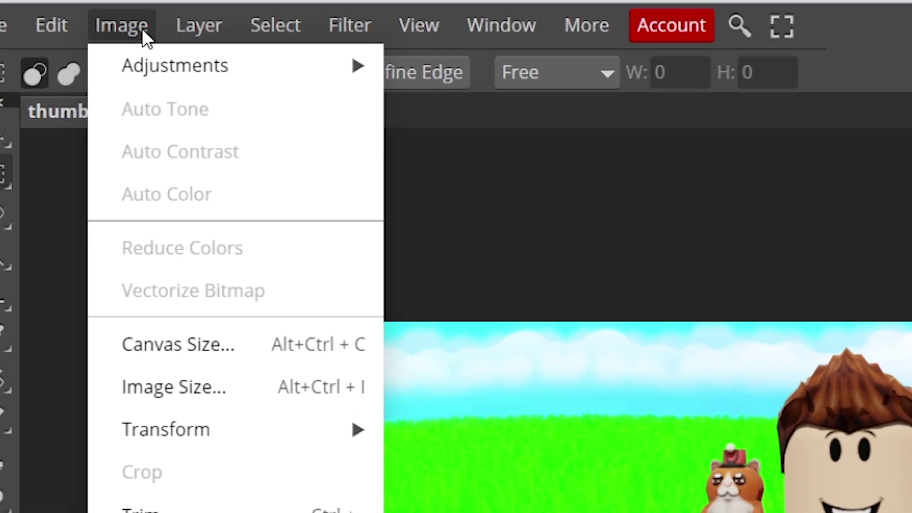
mouse_move(78, 76)
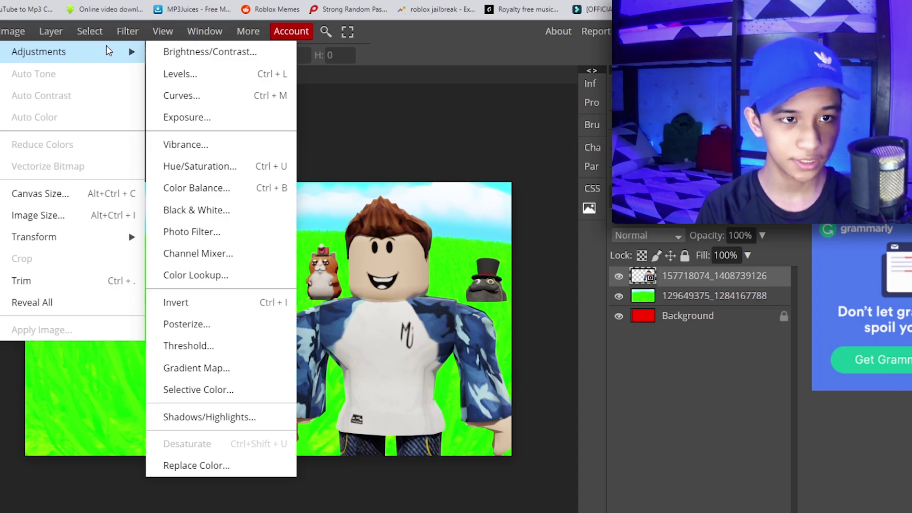
click(187, 117)
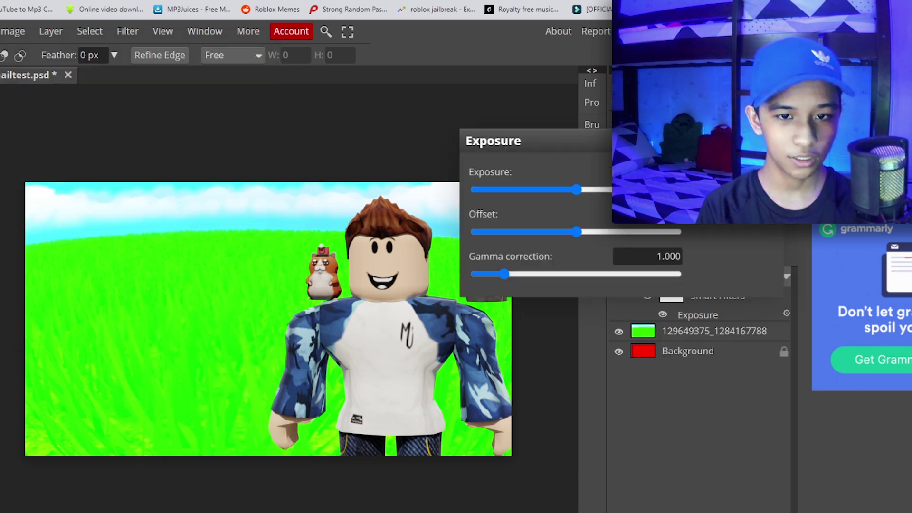
drag(581, 192, 578, 190)
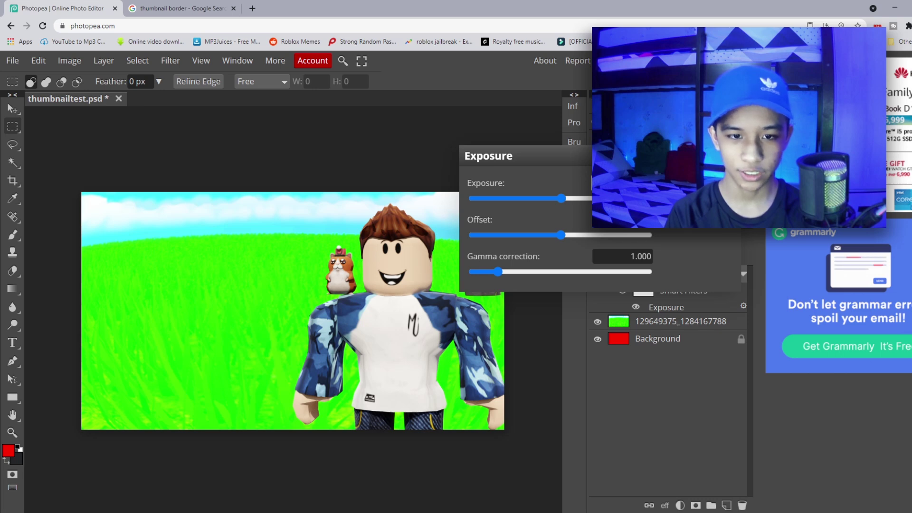
key(Return)
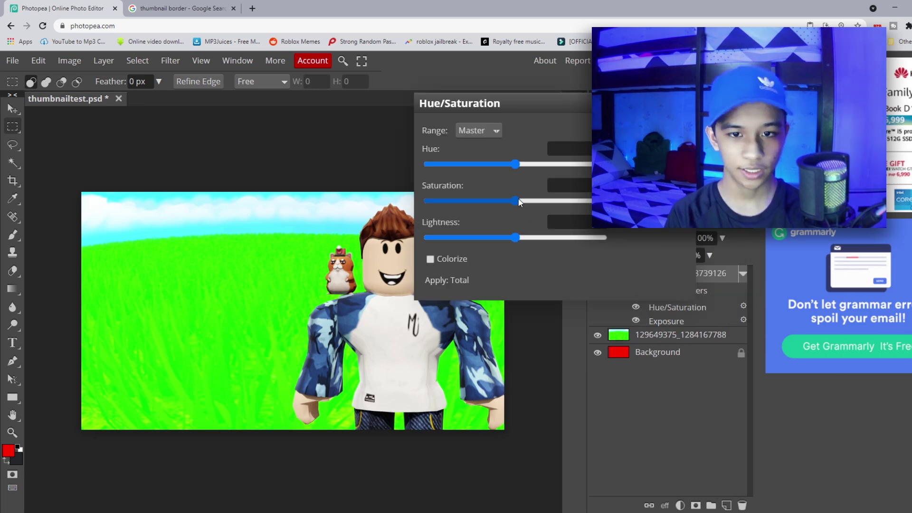
Step: Increase the character layer's saturation with a Hue/Saturation adjustment on the Master range
drag(518, 199, 541, 199)
drag(475, 103, 574, 91)
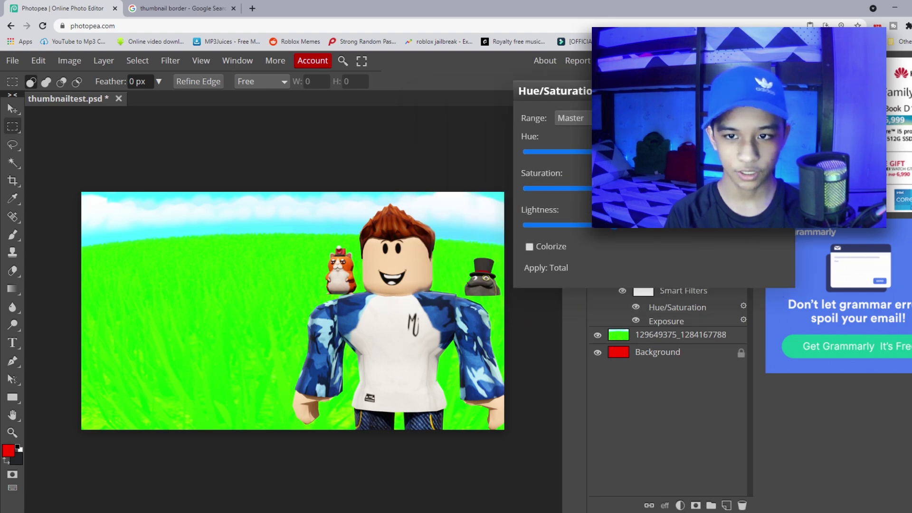
key(Return)
Step: Apply a Vibrance adjustment to the character layer with the vibrance at 100 and saturation at 0
click(72, 62)
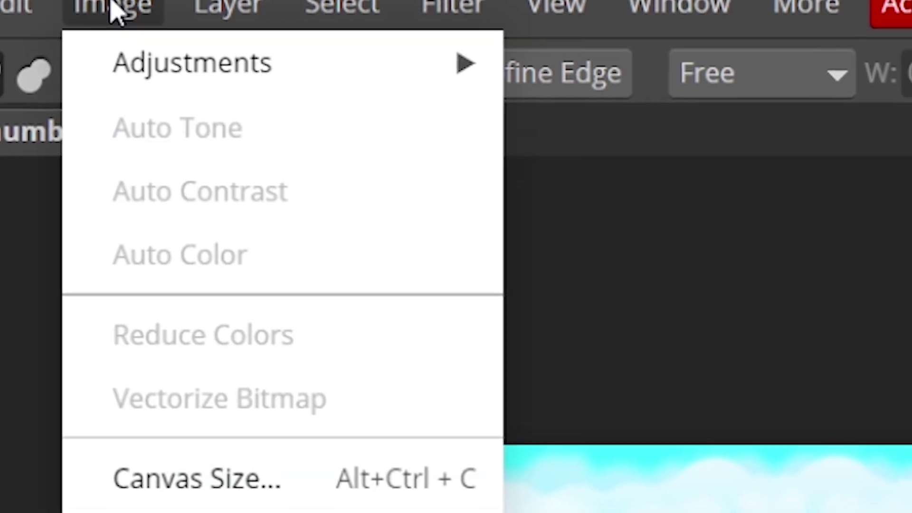
mouse_move(80, 79)
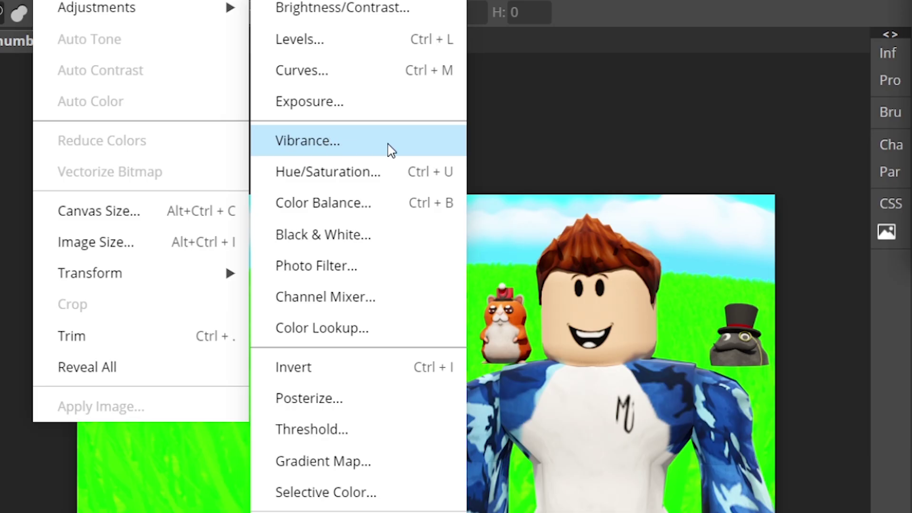
click(594, 265)
drag(413, 136, 348, 31)
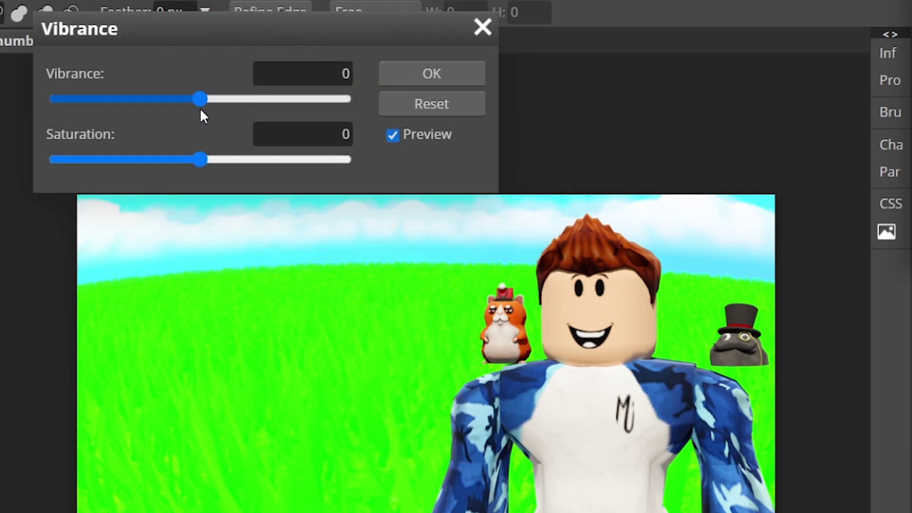
drag(223, 107, 566, 102)
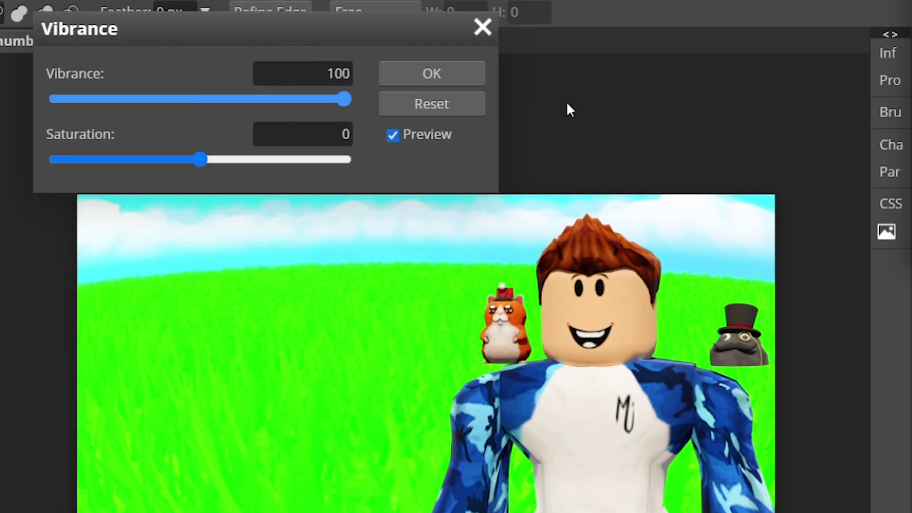
key(Return)
Step: Apply a Brightness/Contrast adjustment to the character layer with brightness about 21, and collapse its smart filter list
drag(288, 36, 793, 442)
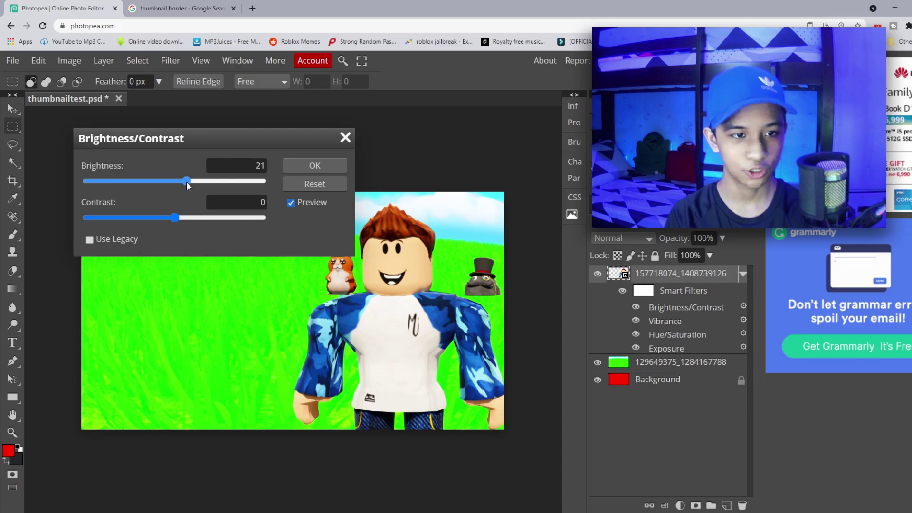
click(314, 165)
click(743, 275)
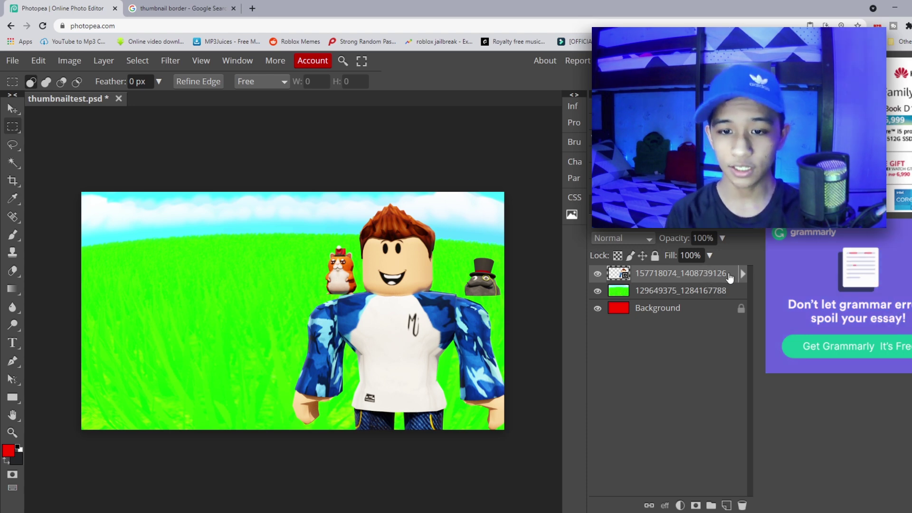
Step: Try a white Stroke layer style around the character and disable it again
double_click(729, 277)
drag(308, 162, 516, 177)
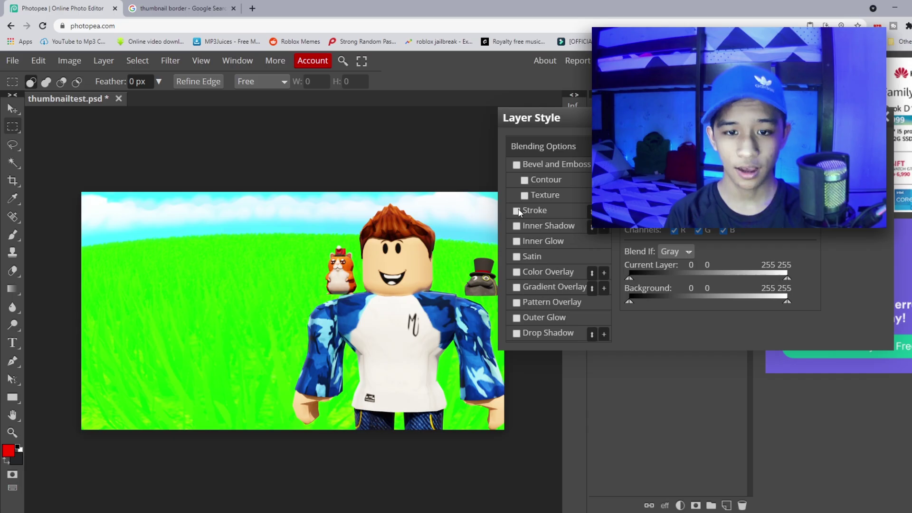
click(543, 212)
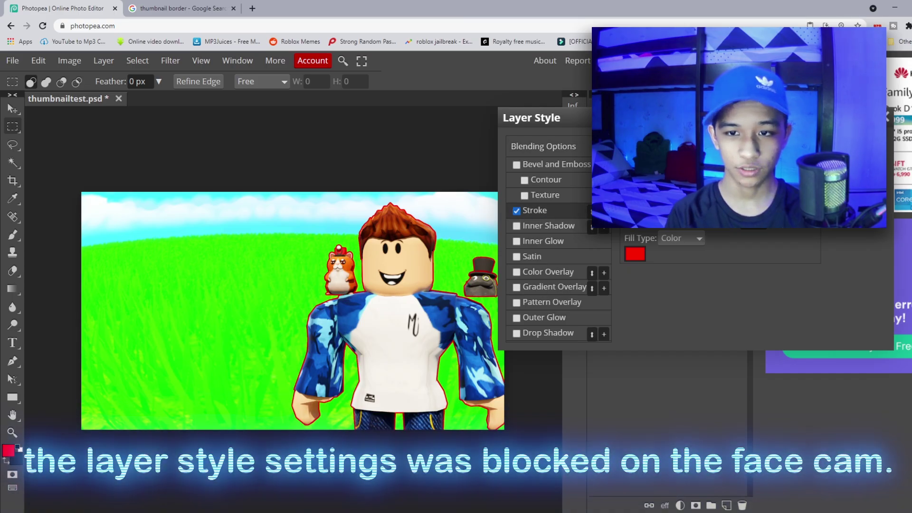
click(635, 254)
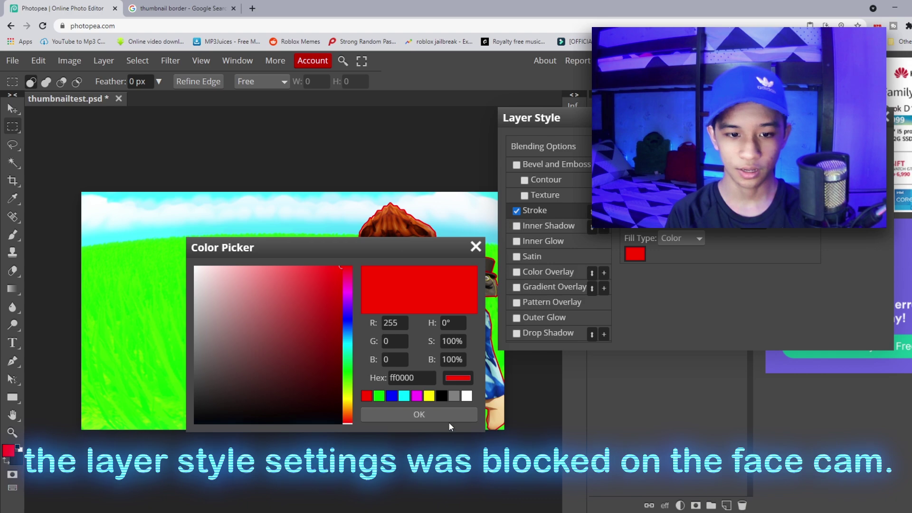
click(466, 396)
click(459, 415)
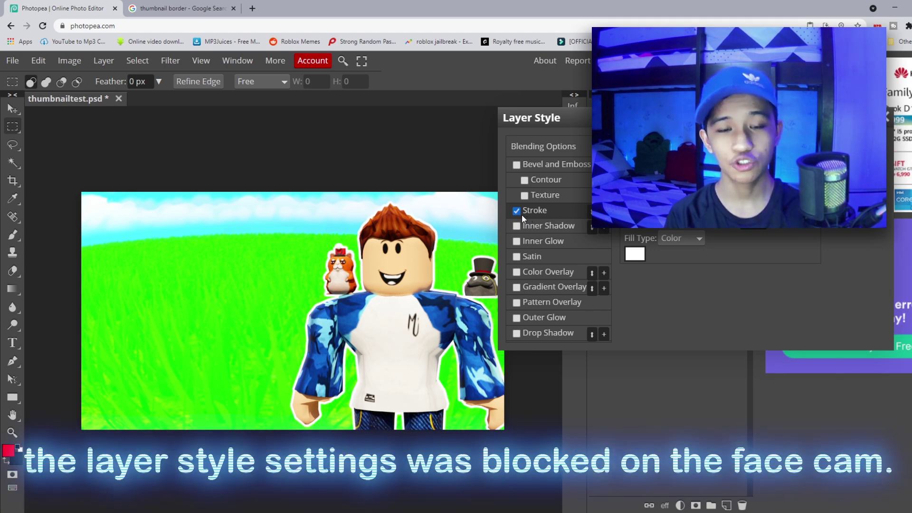
click(517, 211)
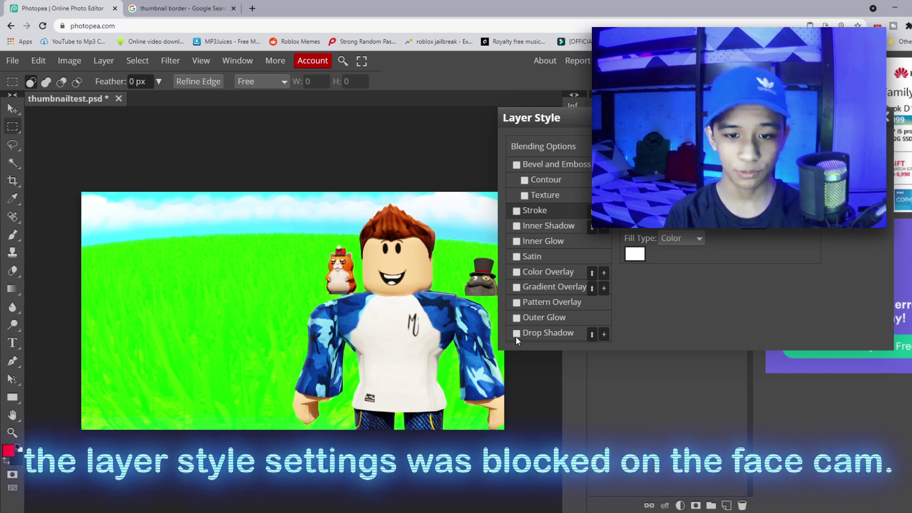
Step: Add a white Drop Shadow to the character layer with 9 px distance, 0% spread and 0 px size
click(516, 334)
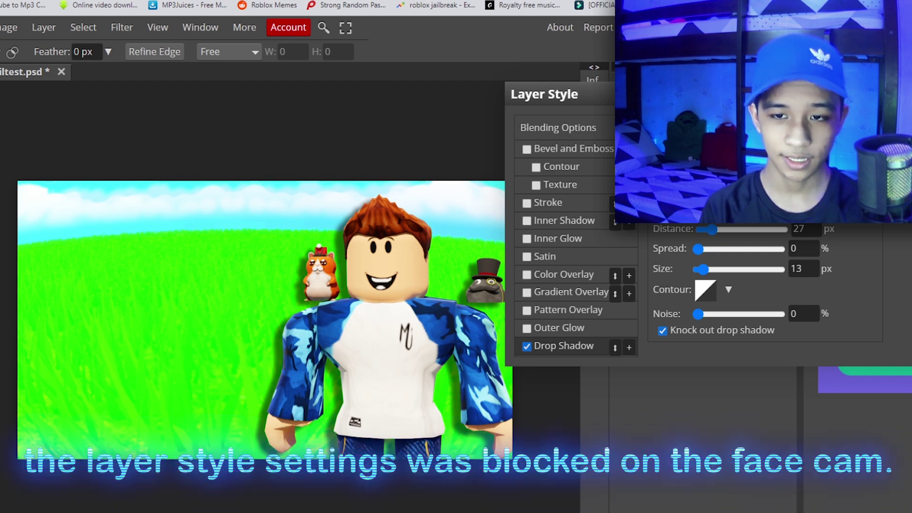
click(741, 174)
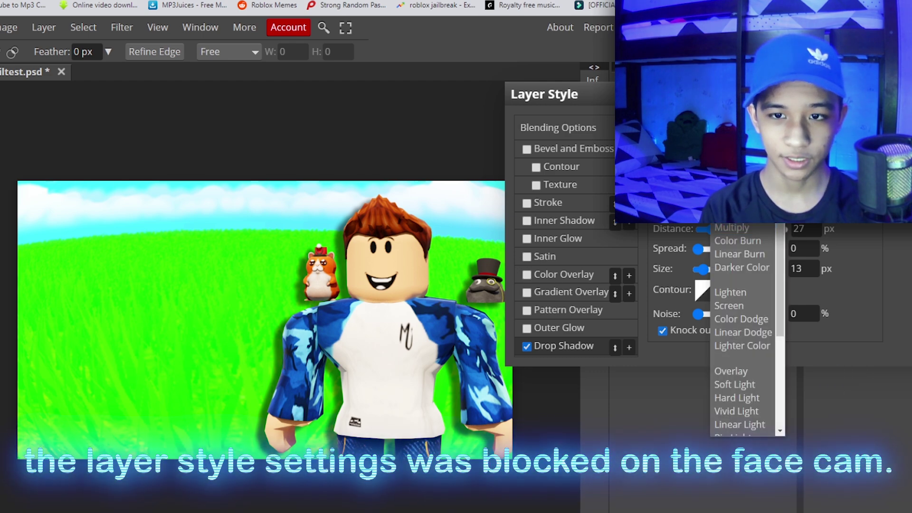
key(Escape)
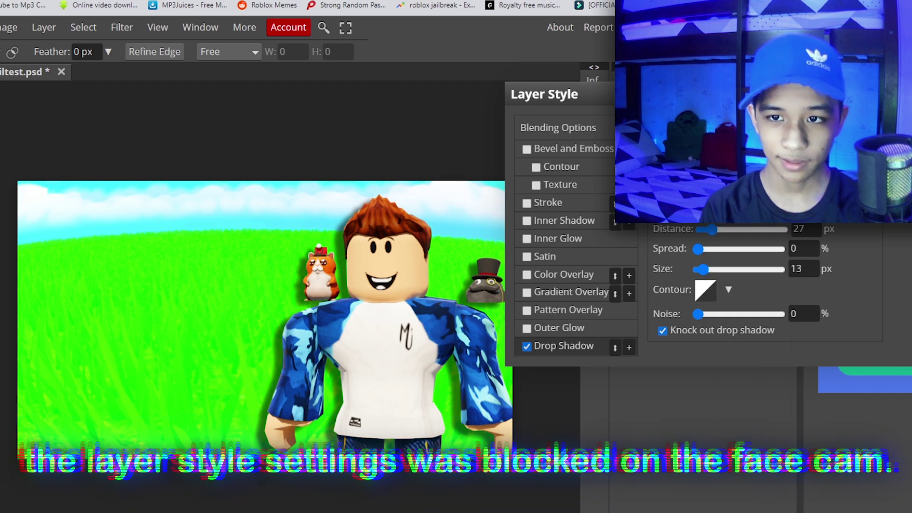
click(807, 173)
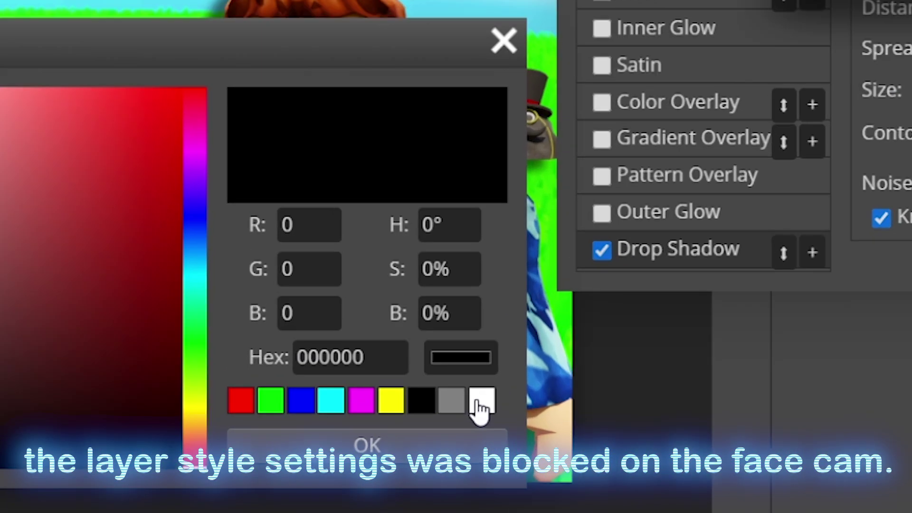
click(468, 419)
click(413, 441)
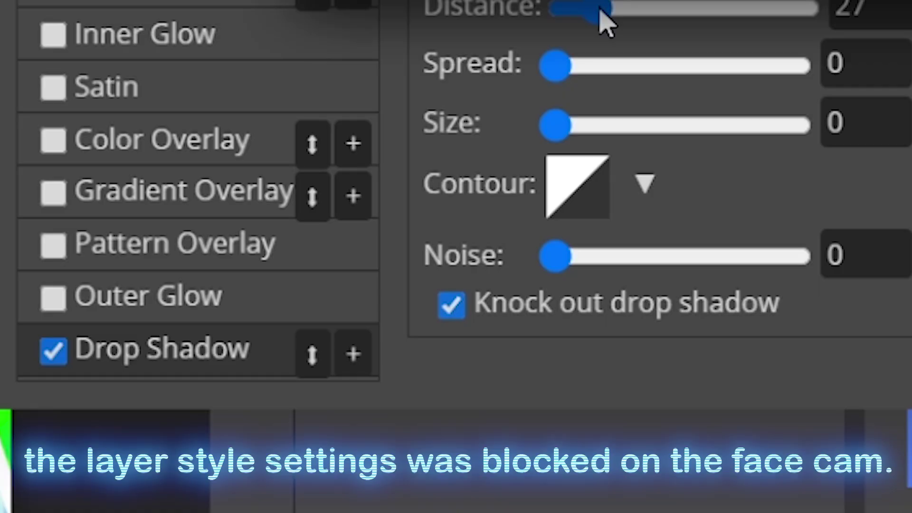
drag(600, 11, 582, 4)
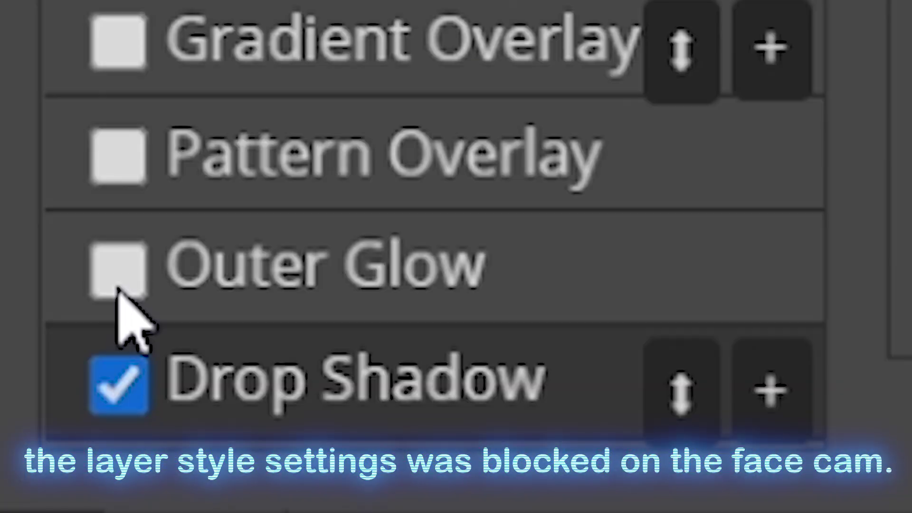
Step: Add an Outer Glow to the character layer, adjusting its blend mode and setting 11% spread and 37 px size
click(118, 290)
click(370, 273)
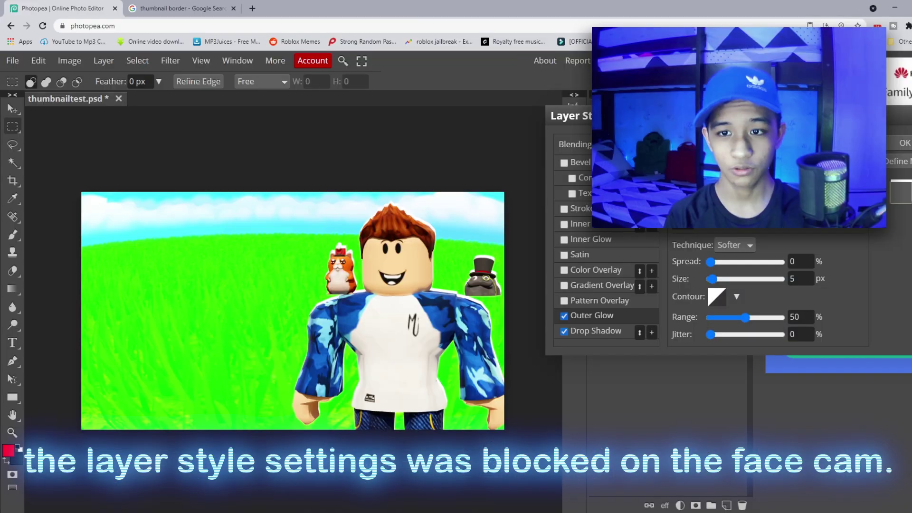
click(741, 167)
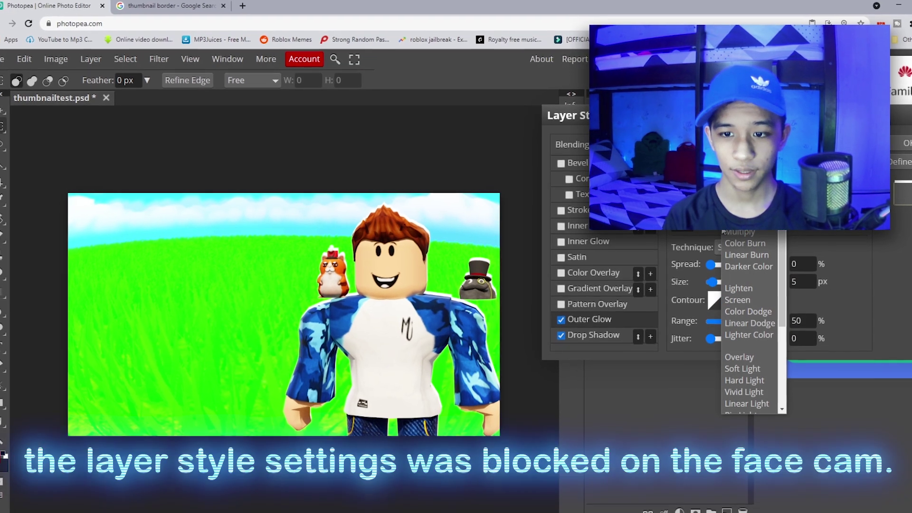
click(740, 350)
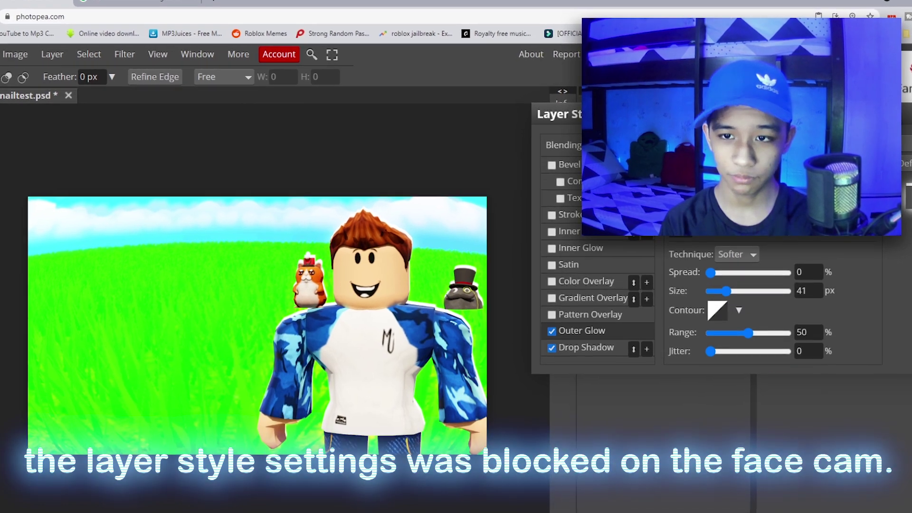
click(750, 168)
click(741, 191)
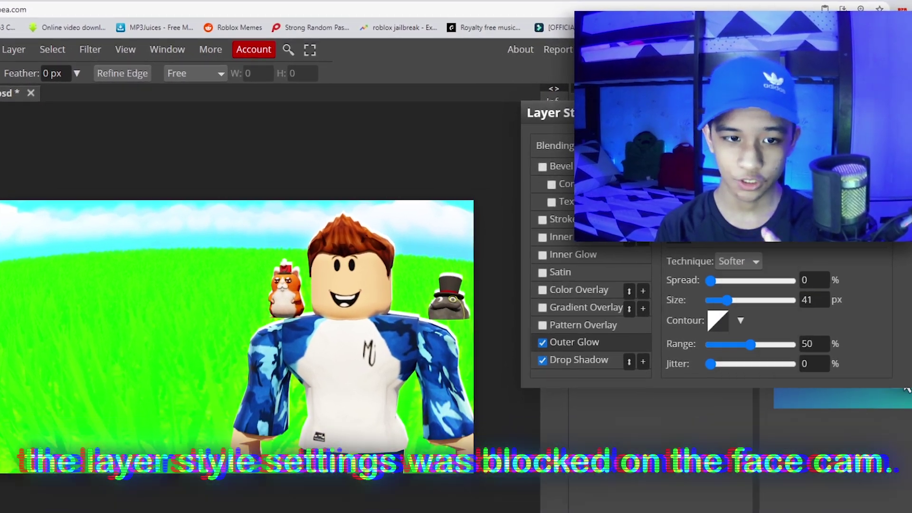
drag(723, 300, 726, 303)
Step: Set the character's Outer Glow colour to black
click(673, 245)
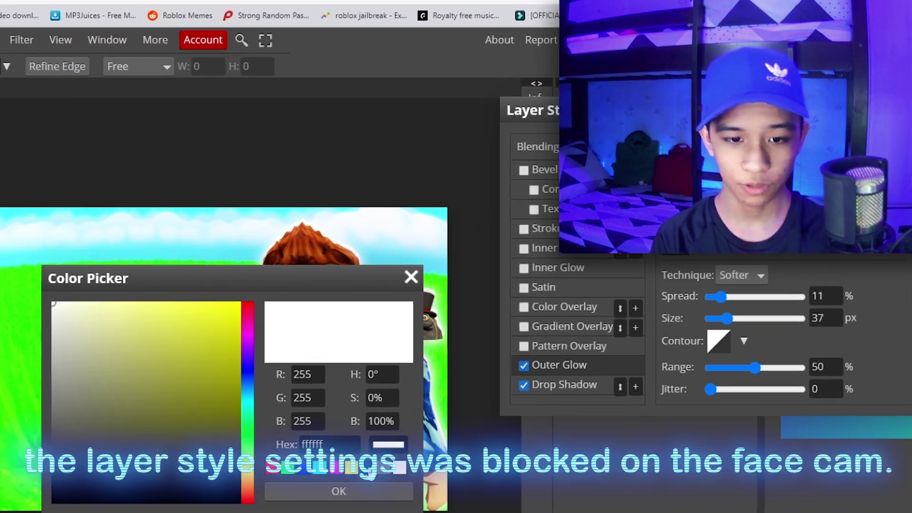
click(403, 463)
click(376, 488)
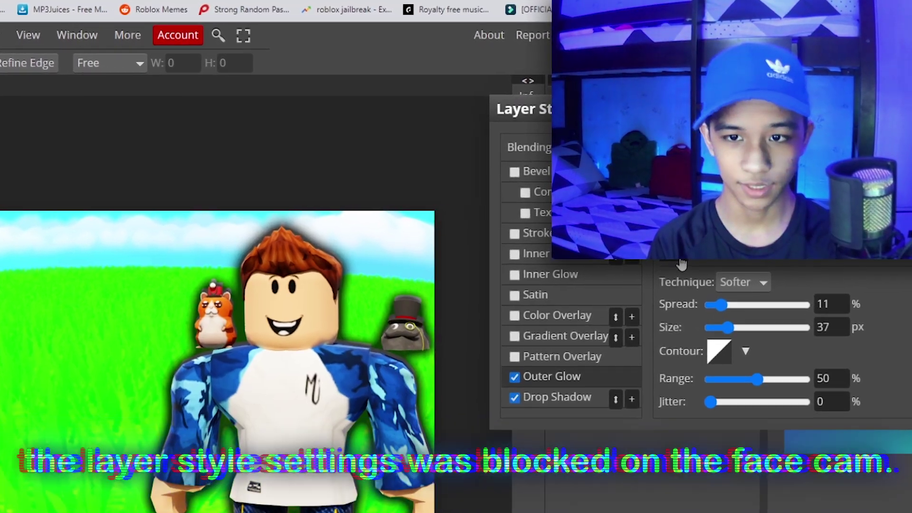
Step: Change the character's Outer Glow colour to white and fine-tune the glow size
click(677, 254)
click(379, 494)
click(311, 511)
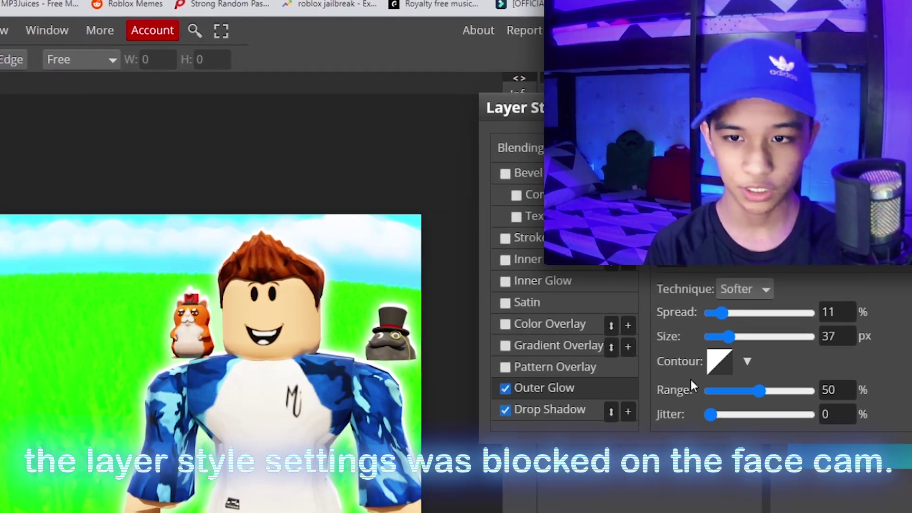
mouse_move(727, 332)
mouse_down()
mouse_move(718, 329)
mouse_move(724, 338)
mouse_up()
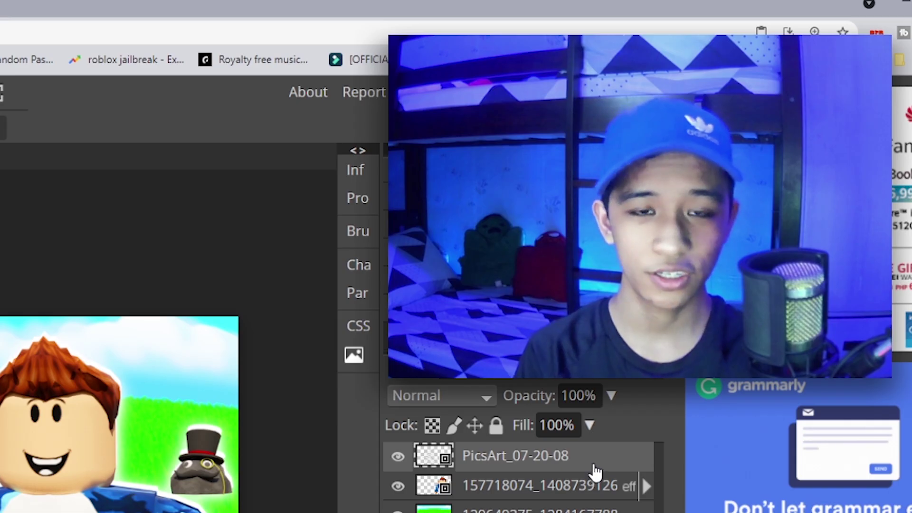
Step: Set the PicsArt_07-20-08 light-burst layer's blend mode to Overlay and enable a Color Overlay in its layer style
double_click(595, 468)
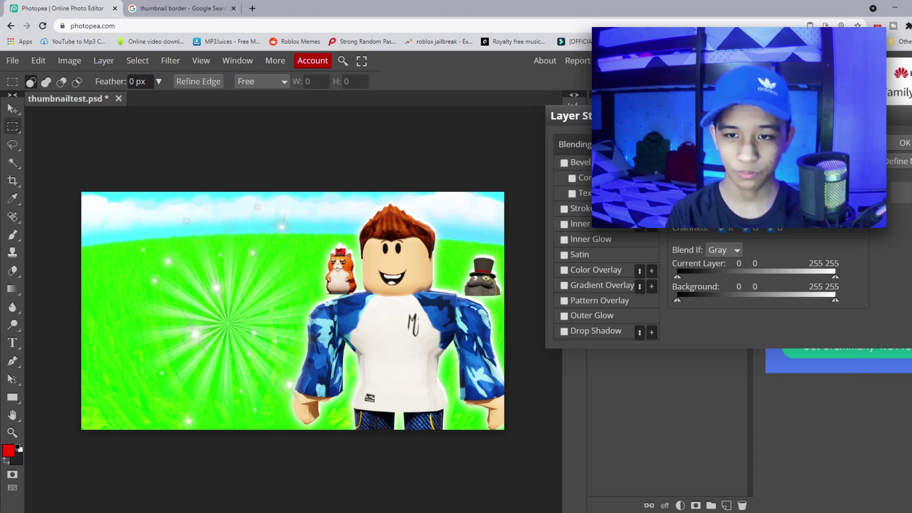
click(741, 167)
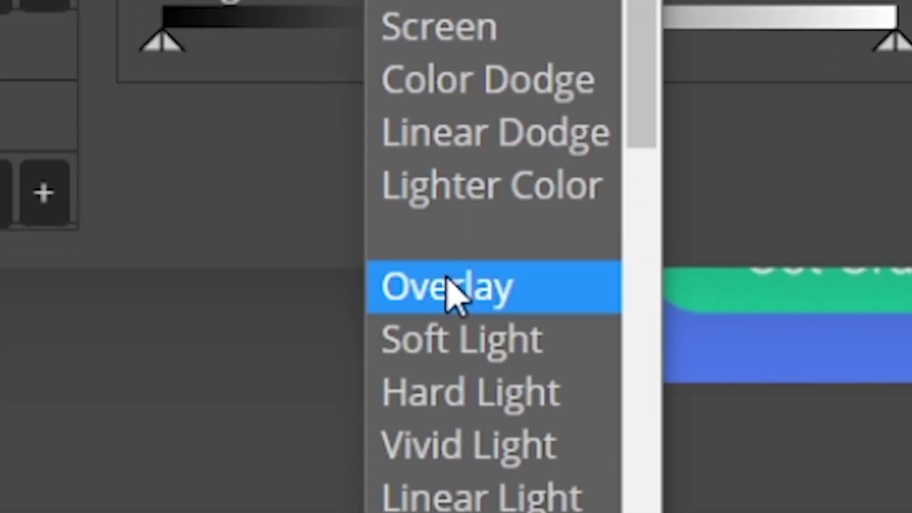
click(738, 351)
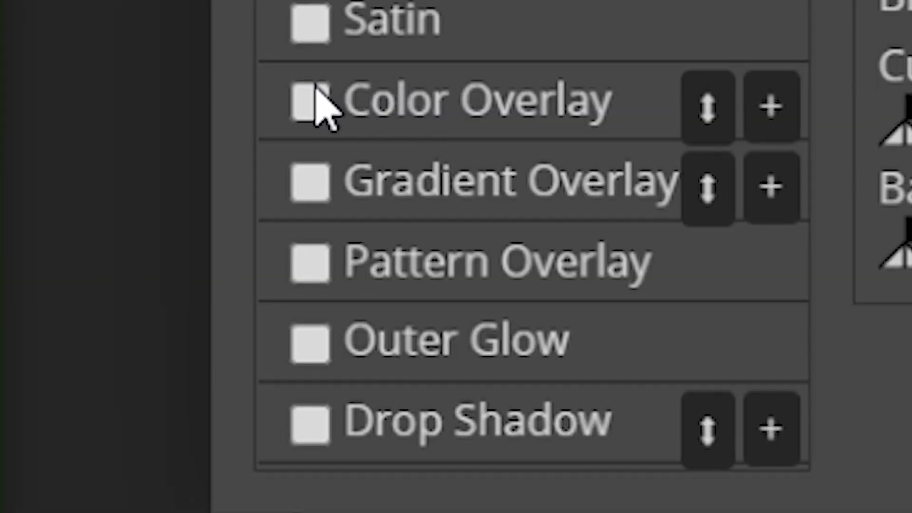
click(316, 89)
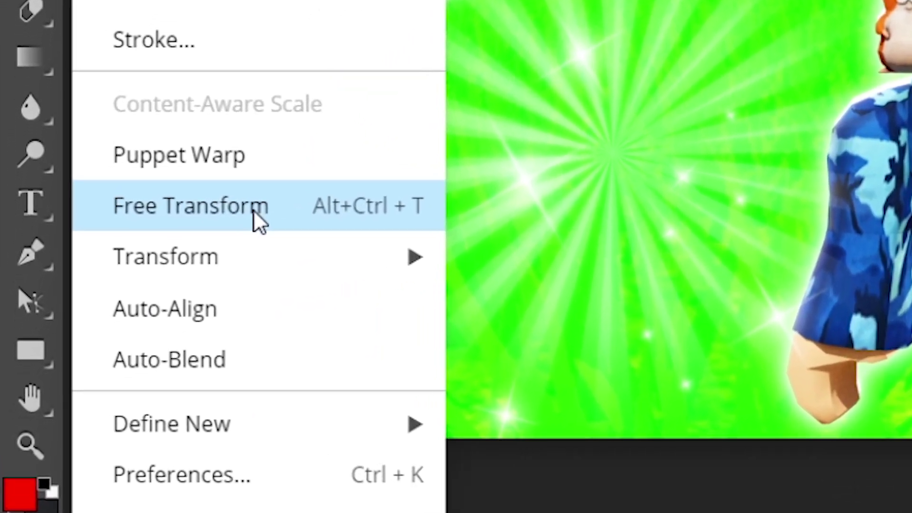
Step: Move the light burst over the character's torso with Free Transform and place its layer directly below the character layer
click(150, 297)
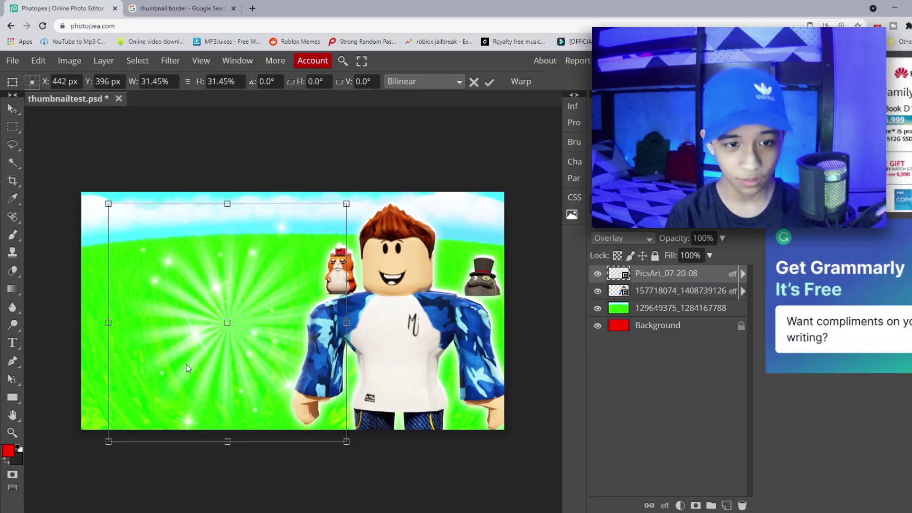
drag(527, 268, 911, 210)
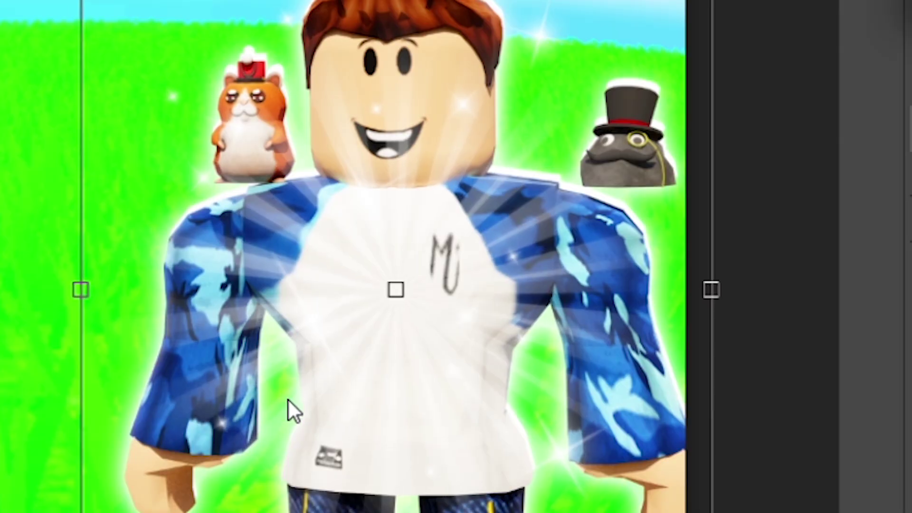
key(Return)
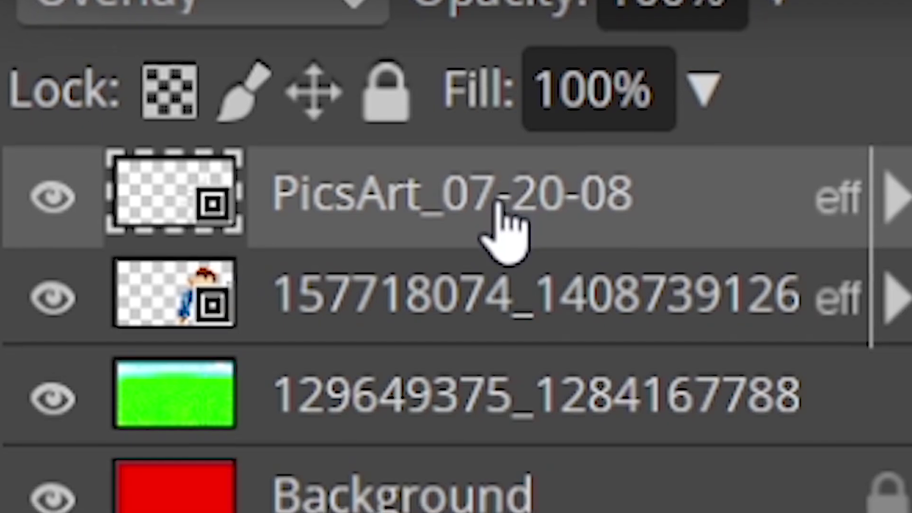
drag(674, 277, 676, 298)
drag(515, 275, 516, 274)
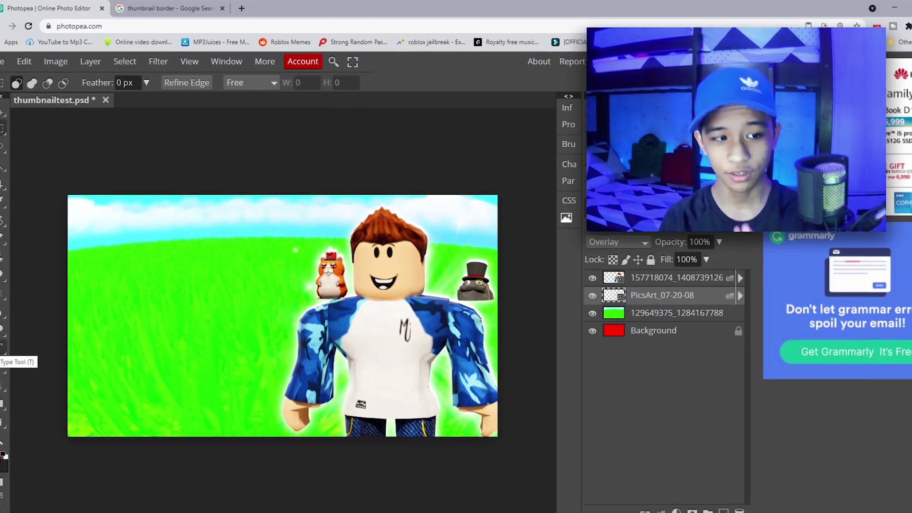
Step: Set up the Type tool with the Burbank Big font from the favourites and a size of 150 px
click(5, 346)
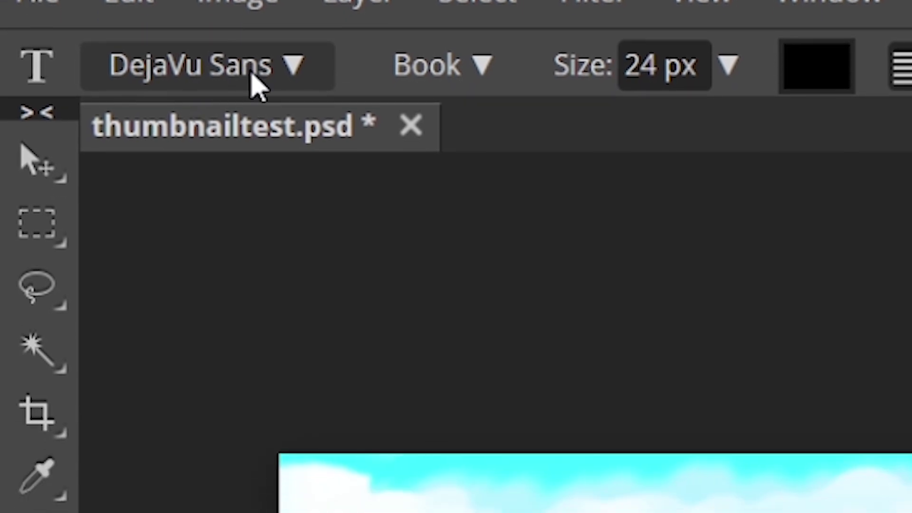
click(259, 87)
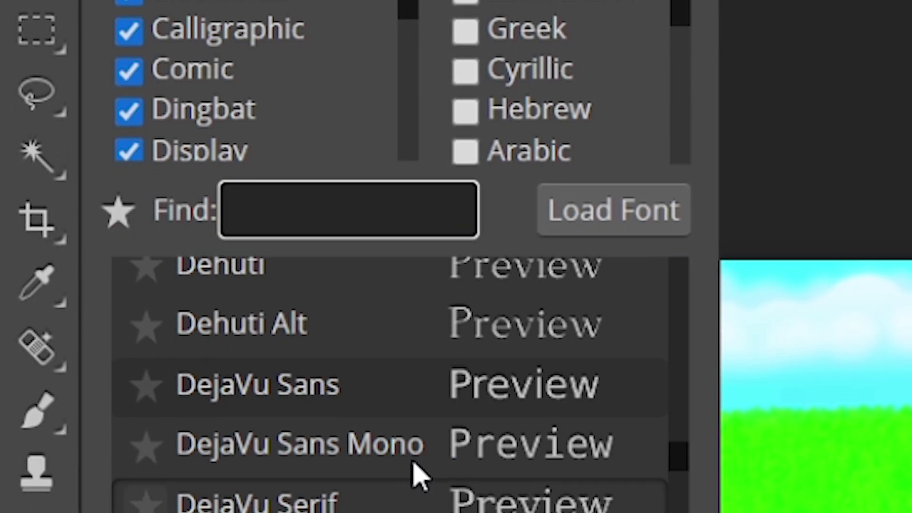
scroll(417, 475, up, 10)
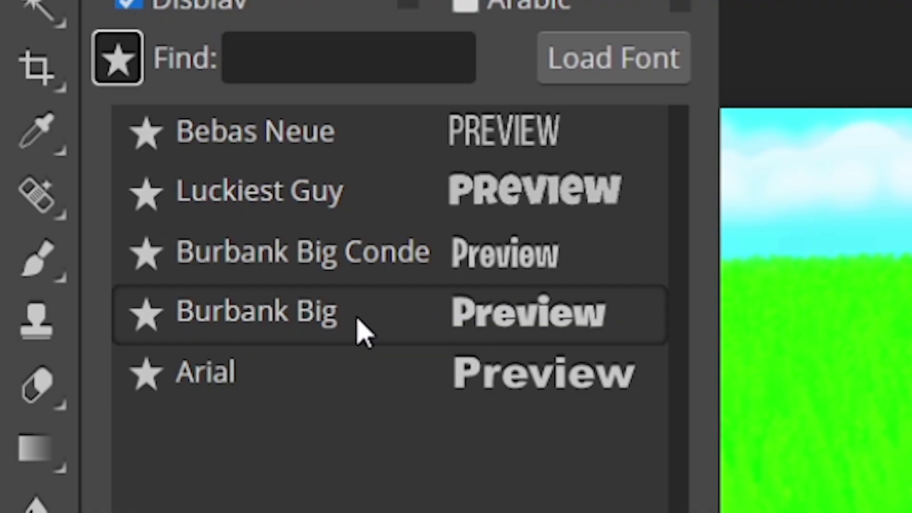
click(357, 320)
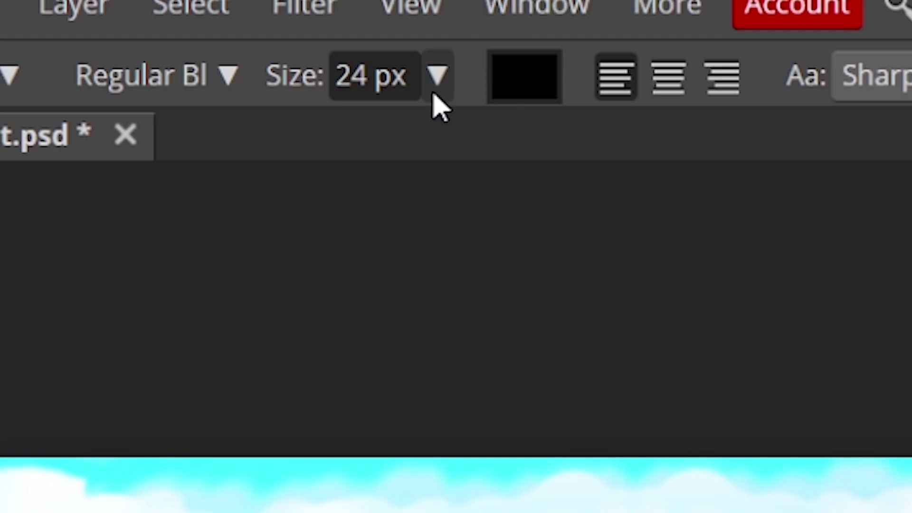
click(437, 76)
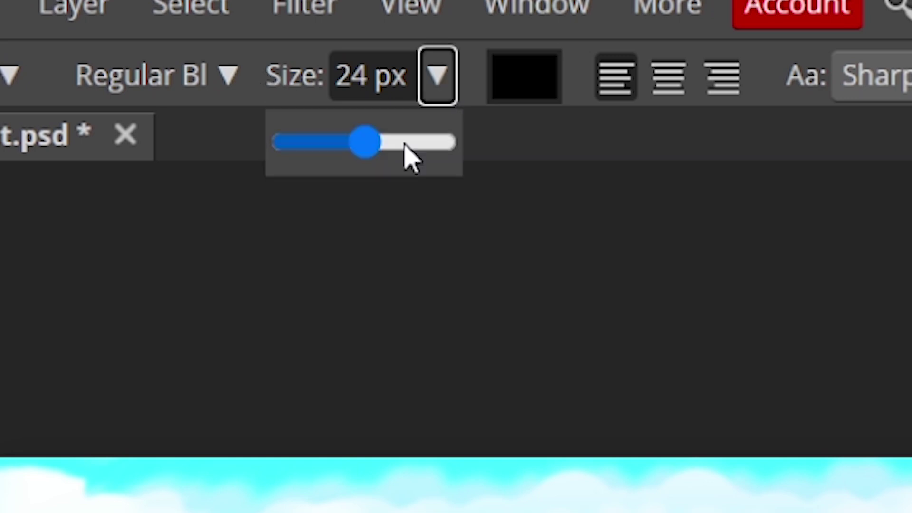
drag(412, 146, 460, 166)
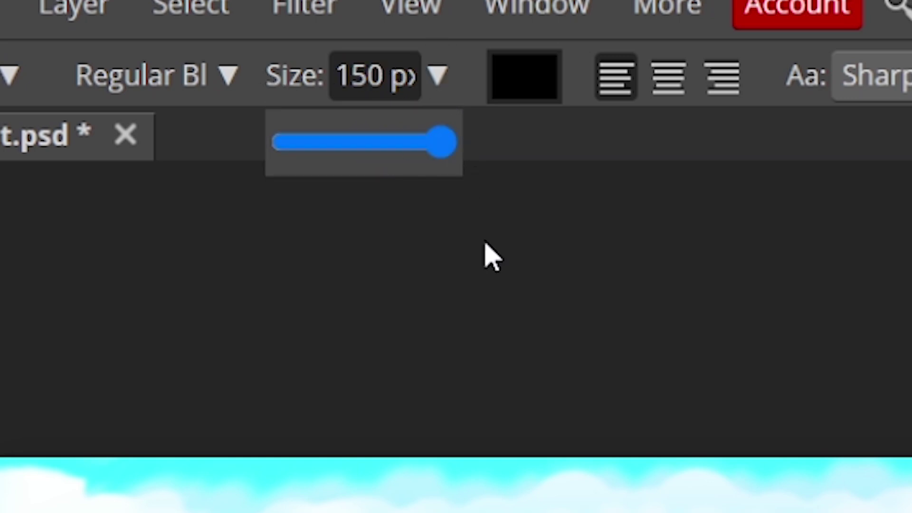
Step: Add the text "ROBLOX VIDEO IDEAS" on three lines beside the character, scaled to about 646 × 577 px
click(514, 380)
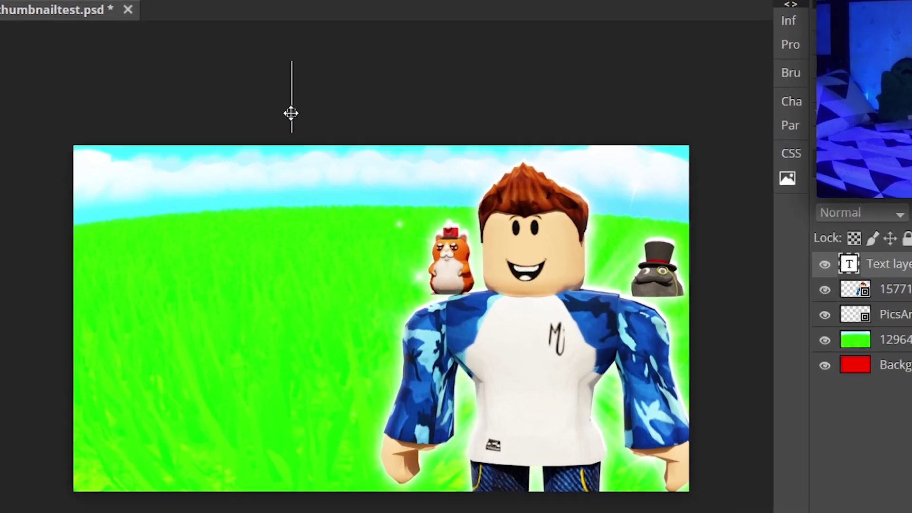
drag(515, 384, 143, 301)
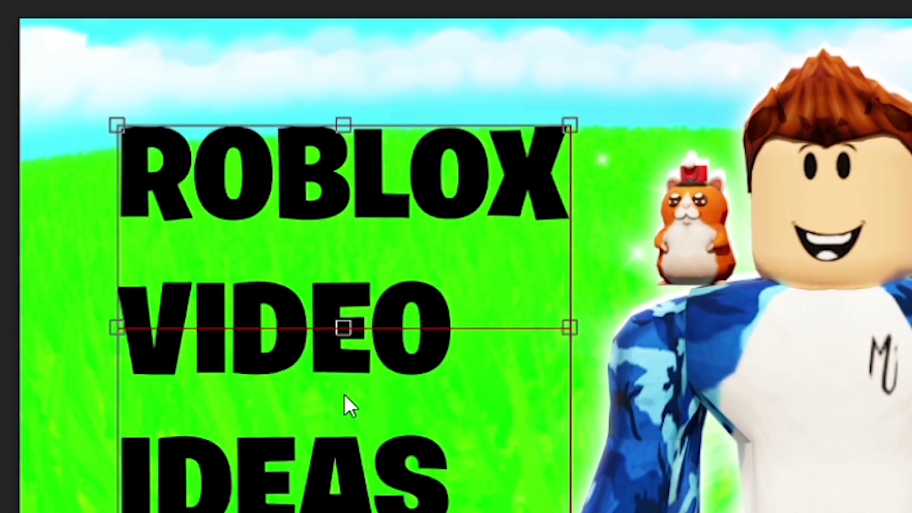
drag(518, 139, 618, 98)
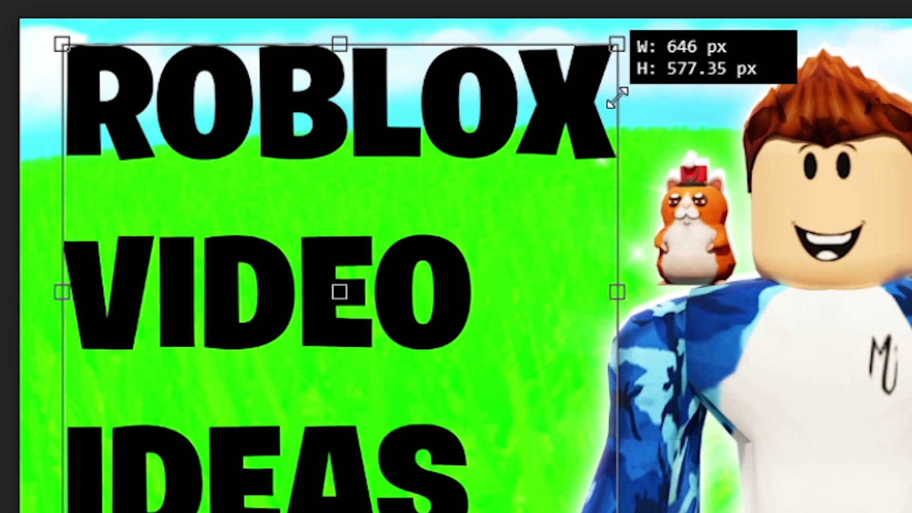
drag(485, 238, 489, 275)
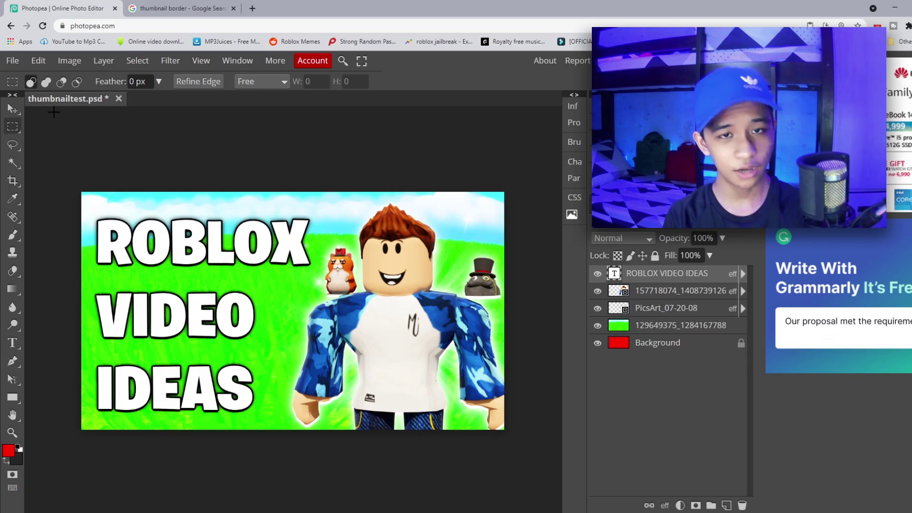
Step: Export the thumbnail as a PNG at 1280 × 720 px and 100% quality
click(11, 63)
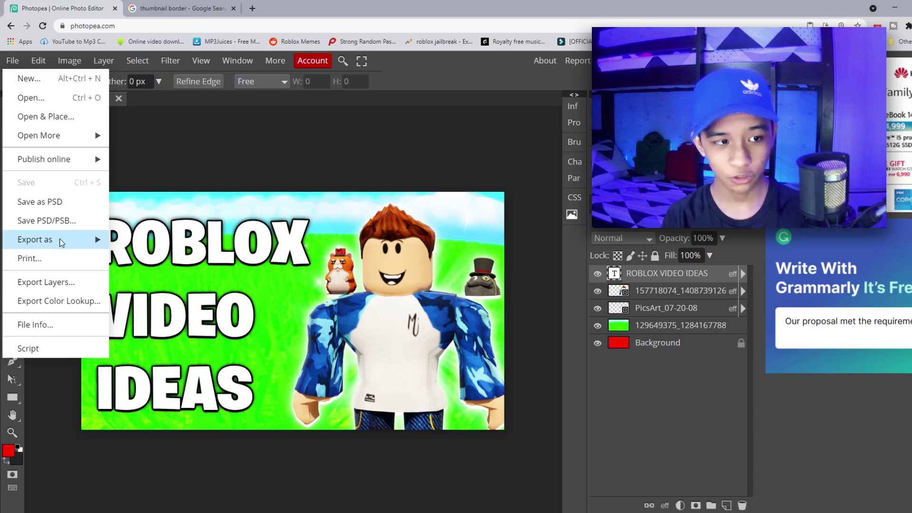
mouse_move(53, 240)
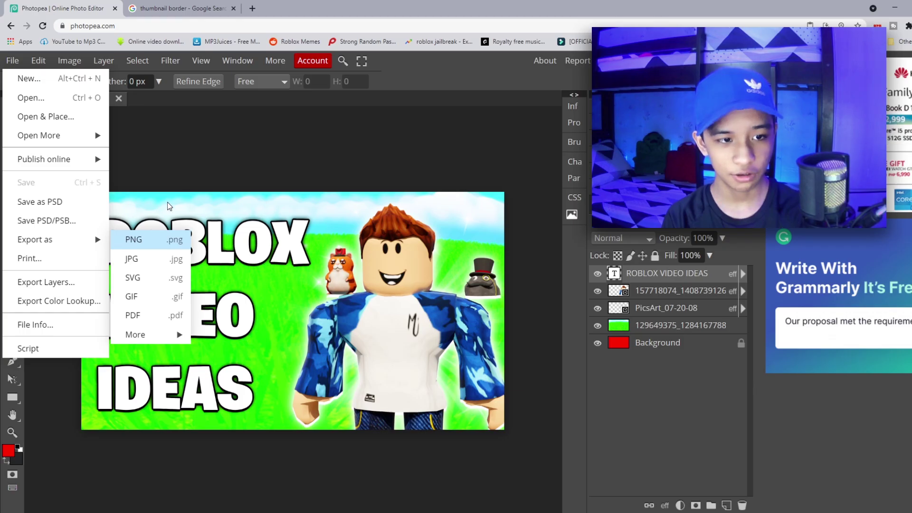
click(244, 189)
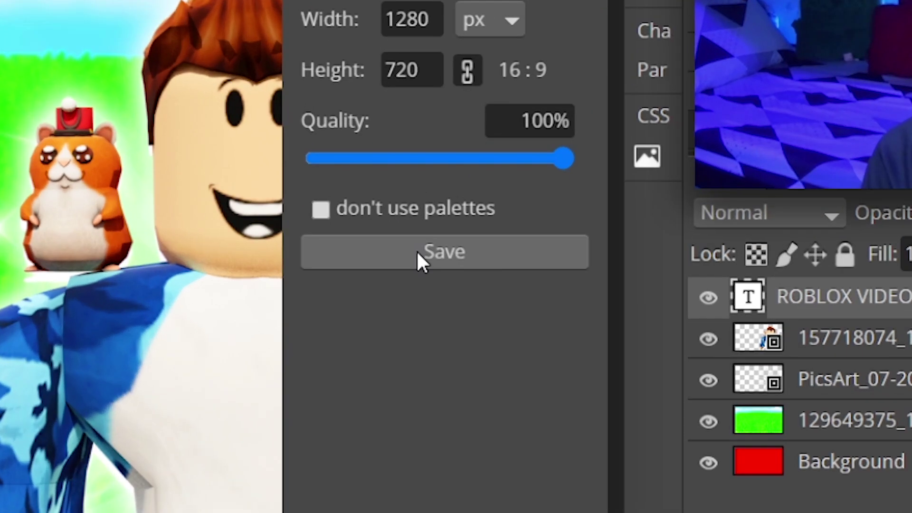
click(475, 255)
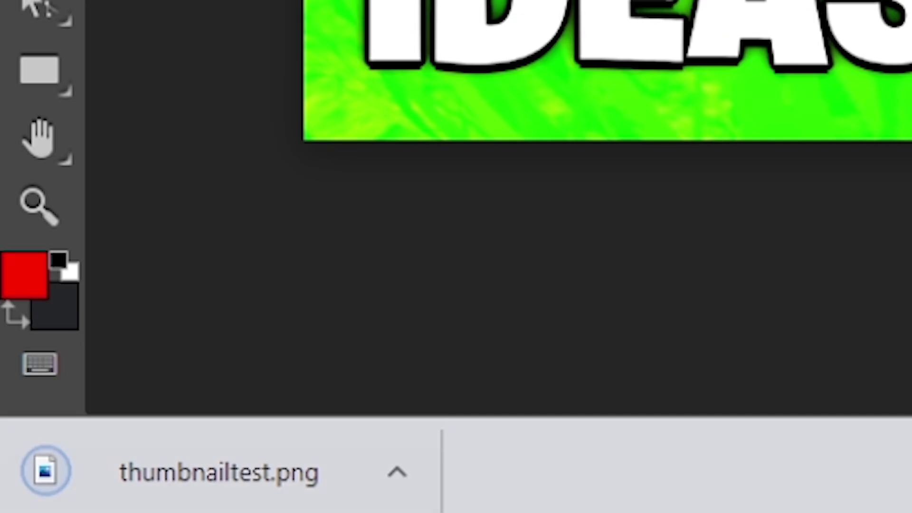